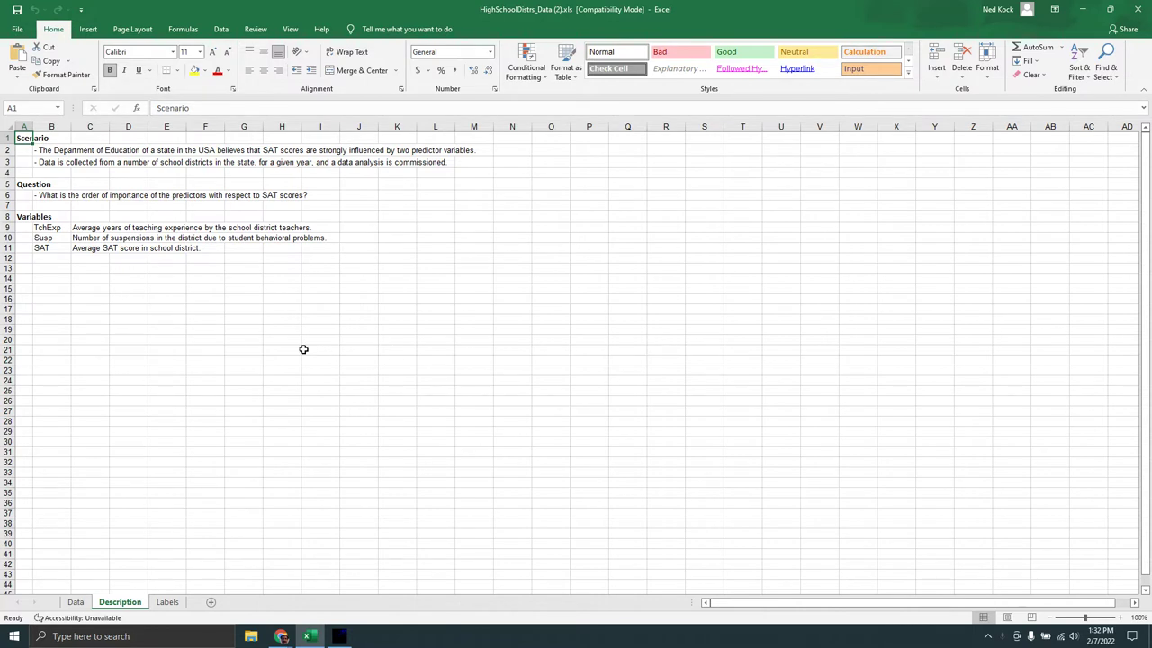
- Review the workbook's Data sheet alongside the Description sheet that explains the scenario and variables
click(77, 602)
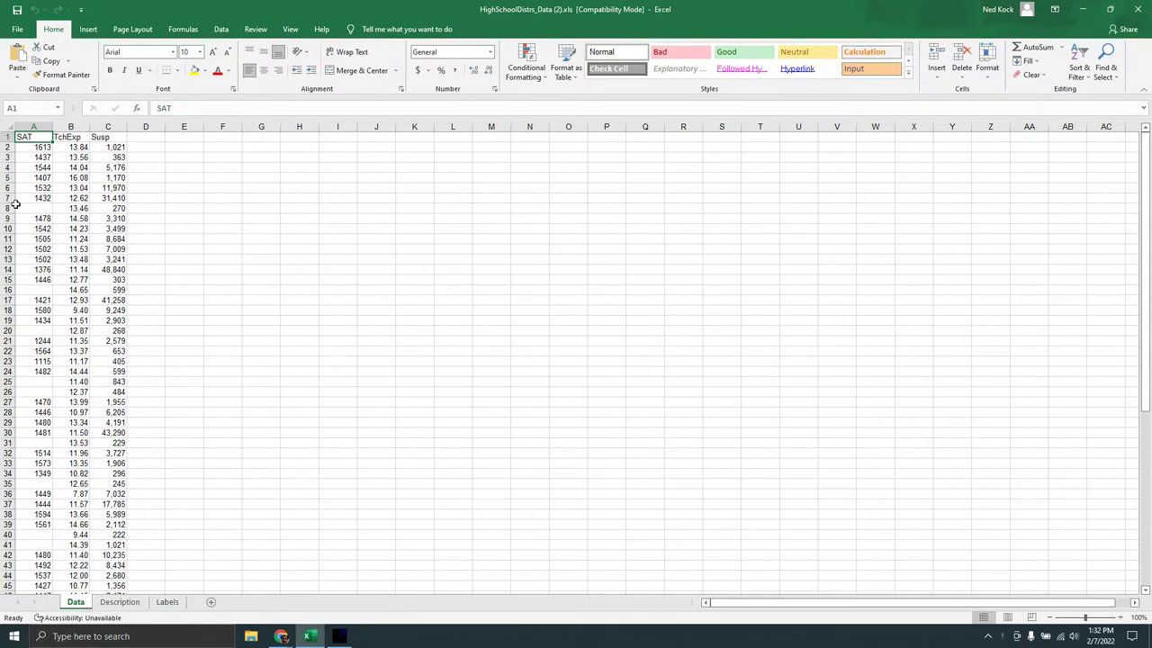
click(120, 602)
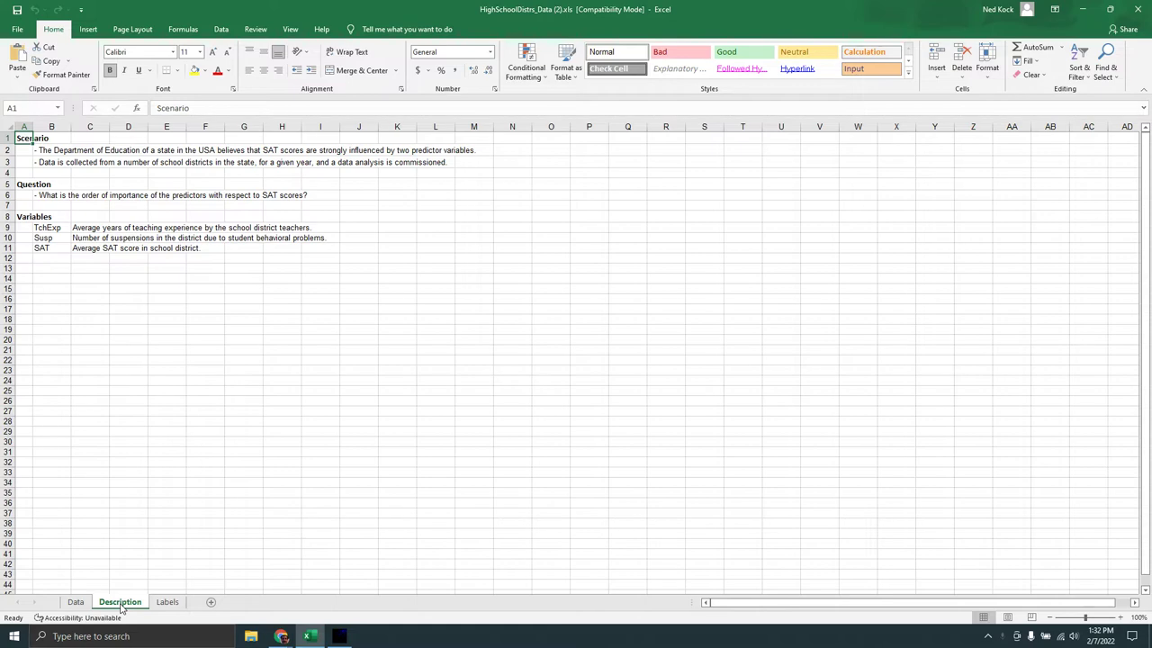
click(77, 602)
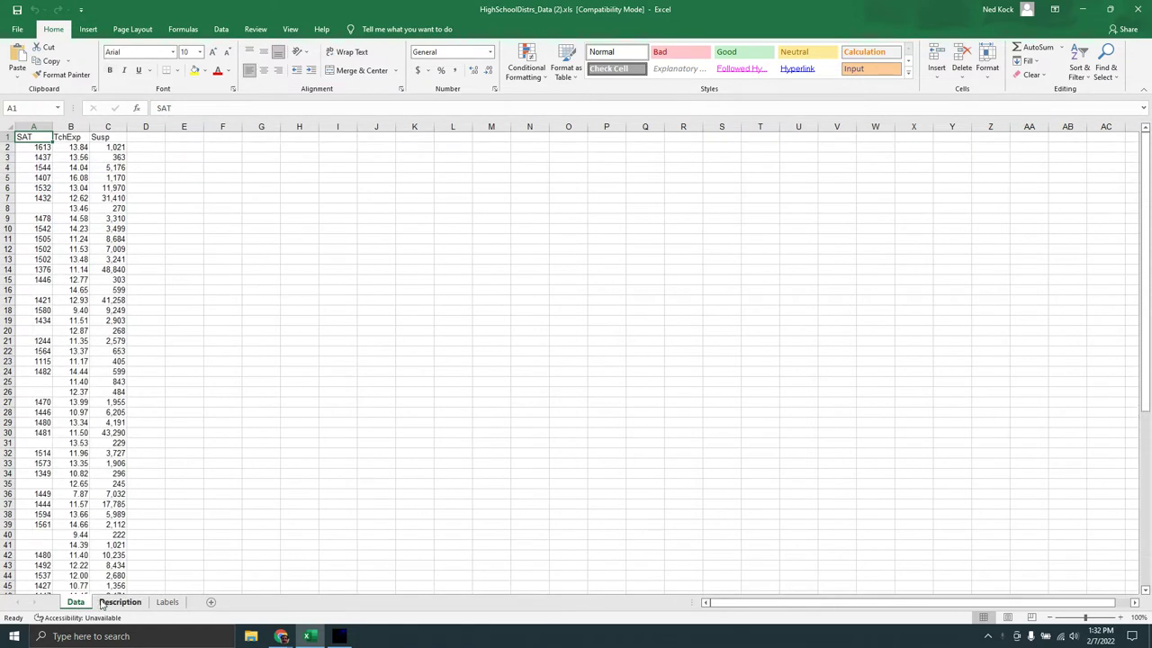
click(117, 605)
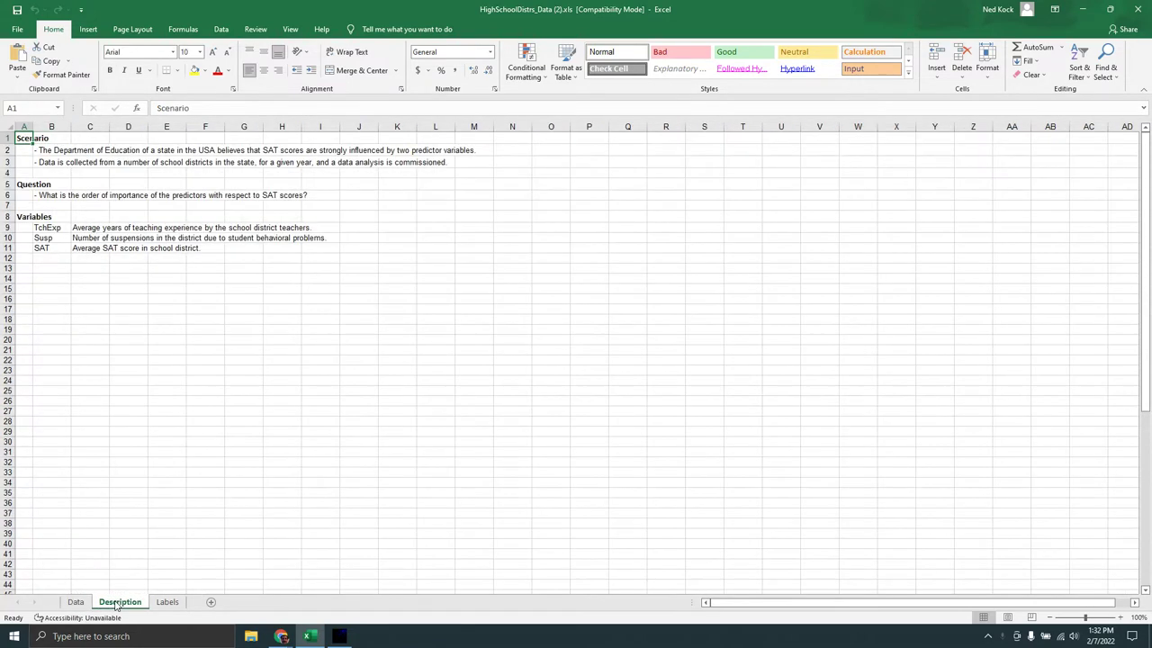
- Inspect the Labels sheet and the formula behind the first TchExp label in cell B2
click(165, 605)
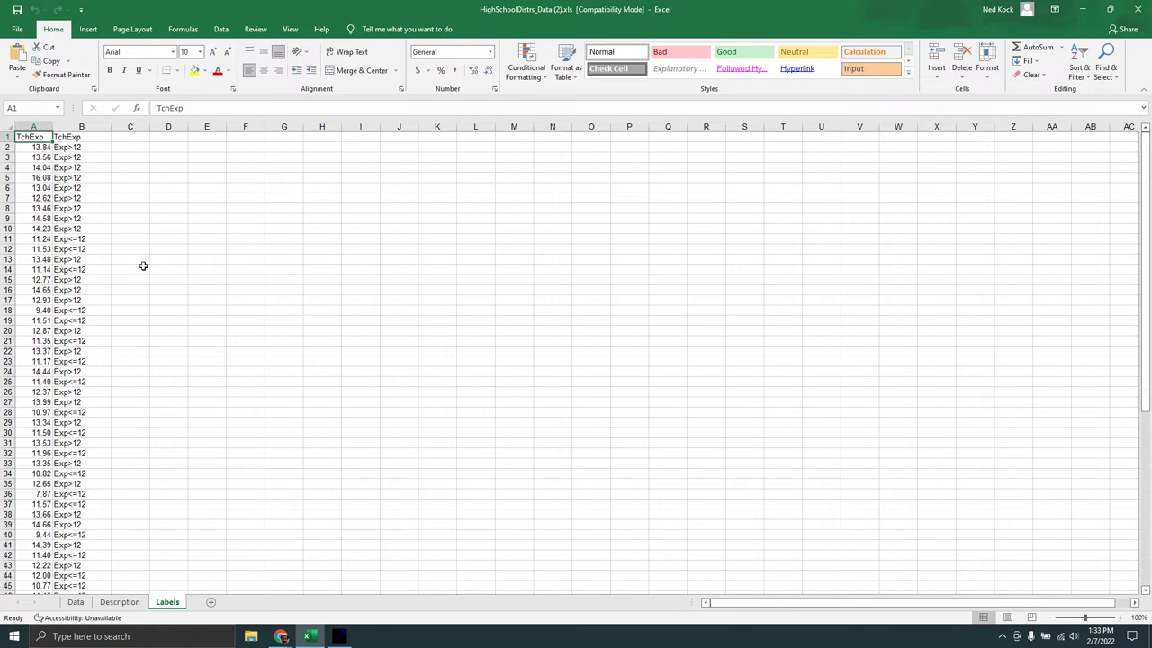
click(74, 147)
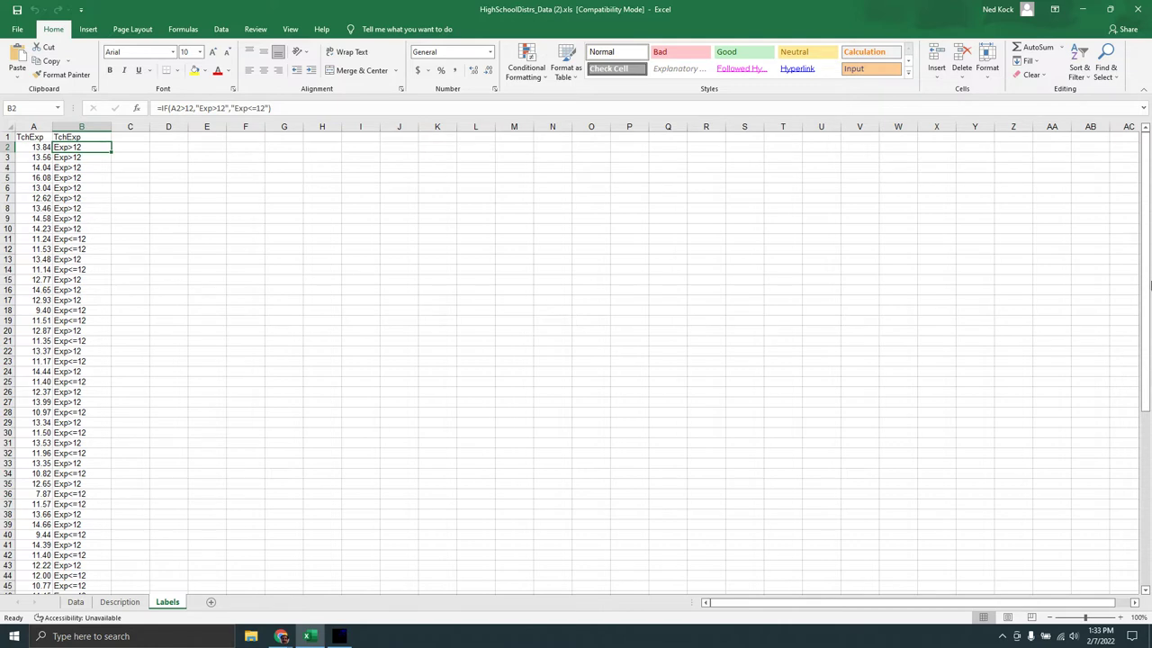
drag(1147, 242, 1147, 179)
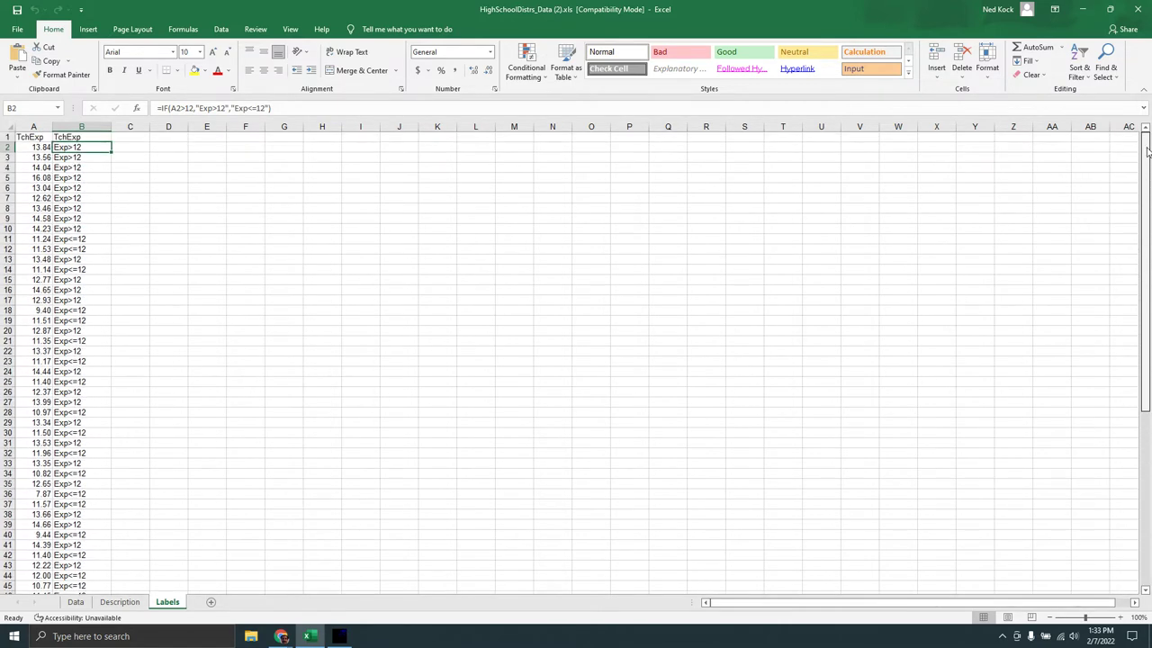
- Read through the scenario, research question and variable definitions on the Description sheet, cell by cell down to SAT
click(120, 602)
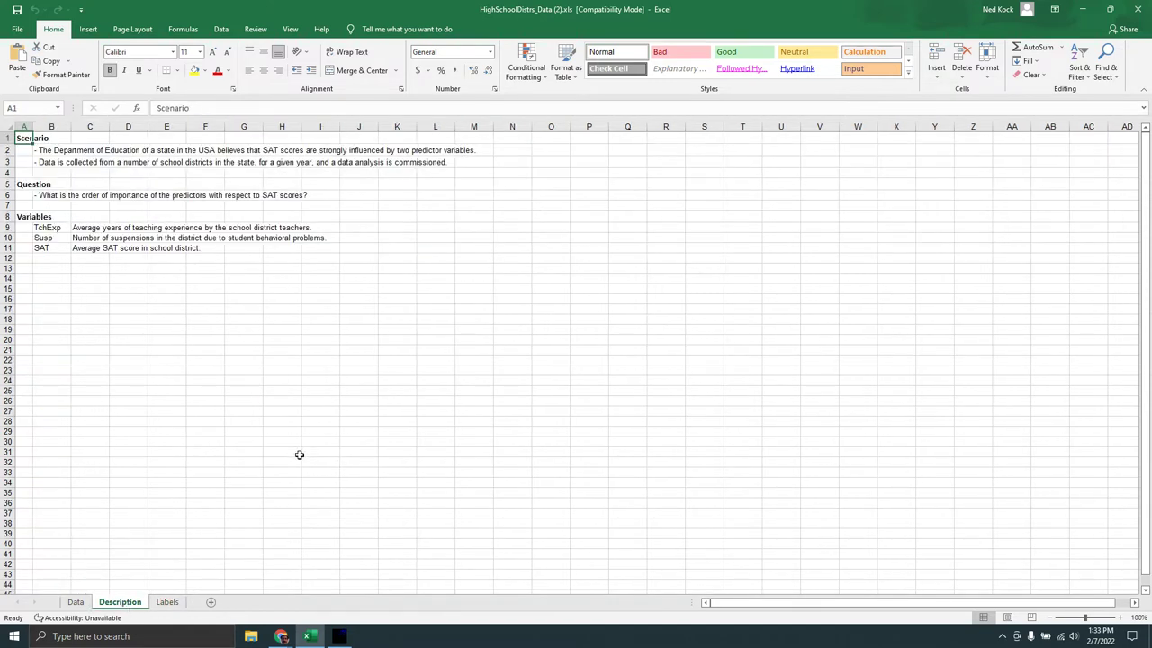
key(Down)
key(Right)
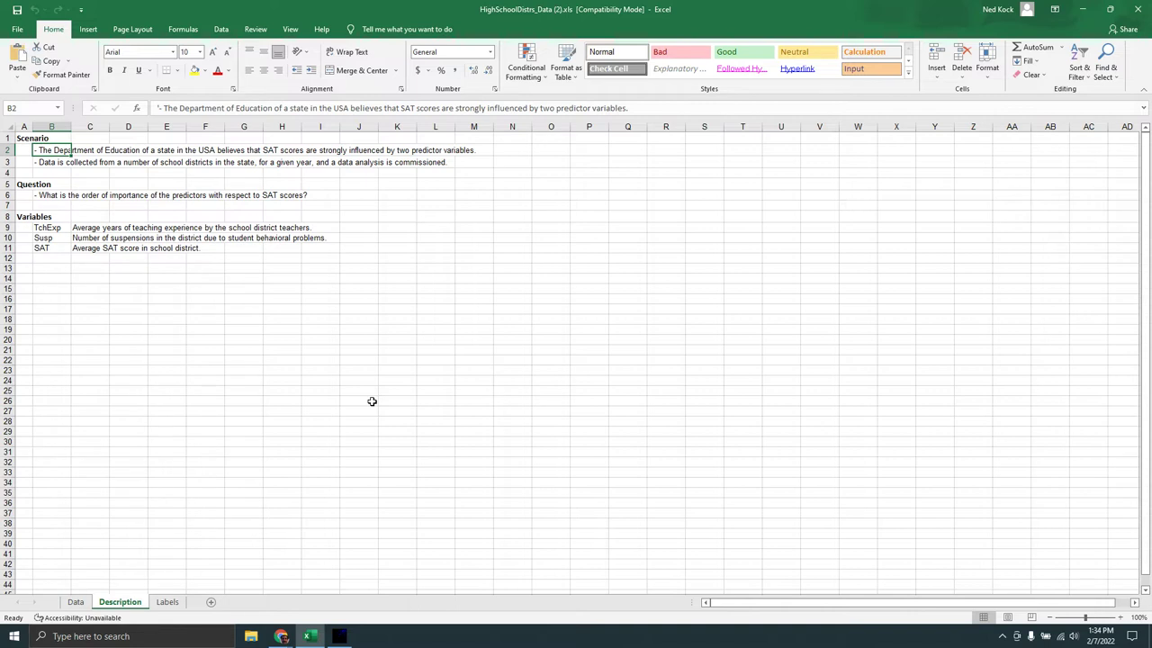
key(Down)
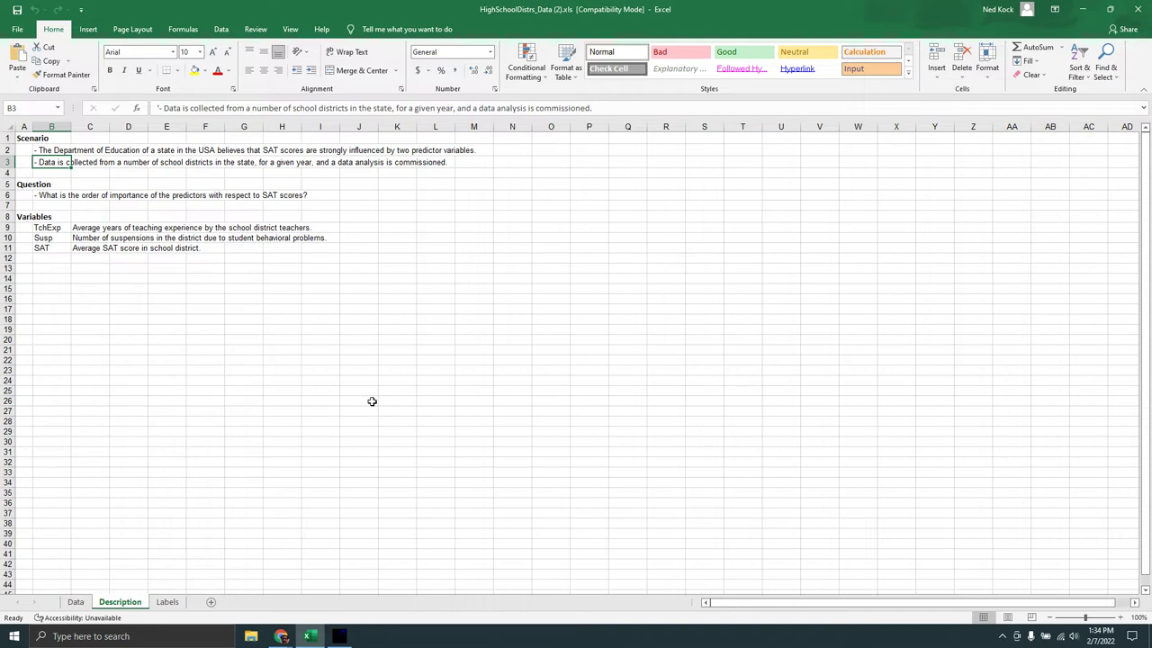
key(Down)
key(Down)
key(Down)
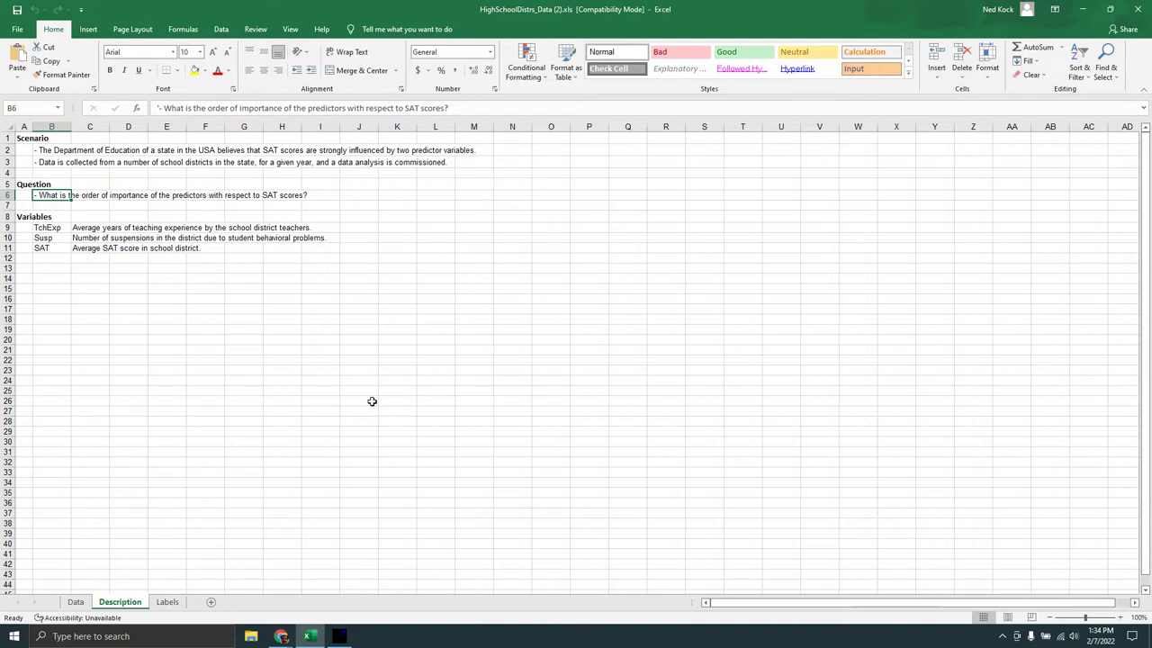
key(Down)
key(Down)
key(Down)
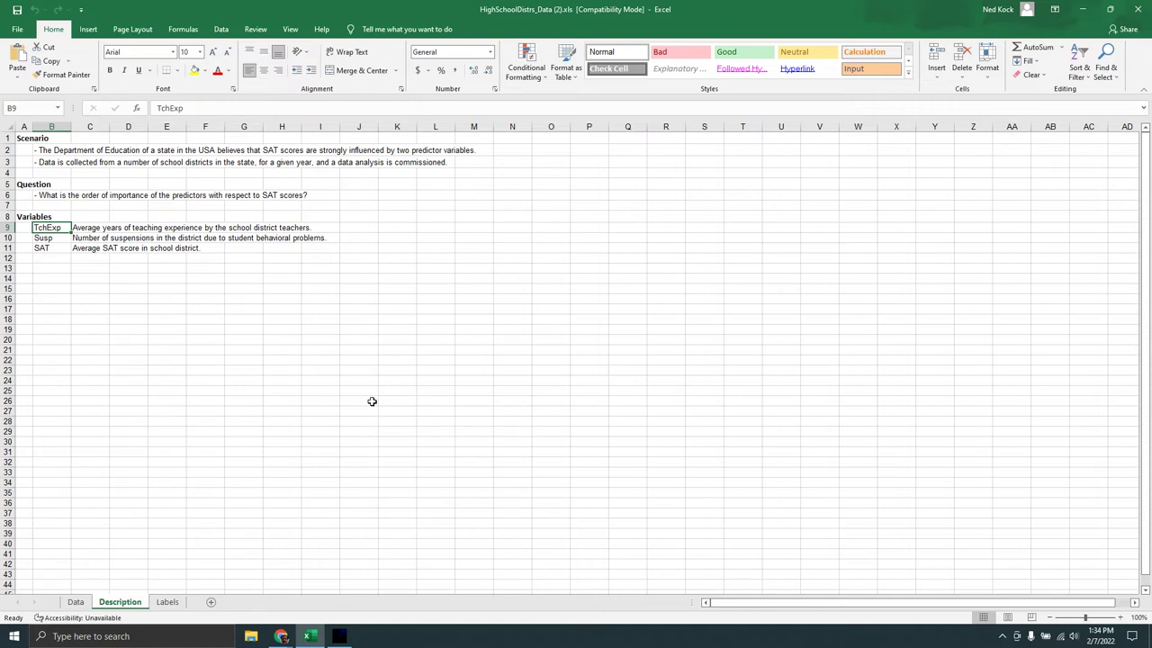
key(Down)
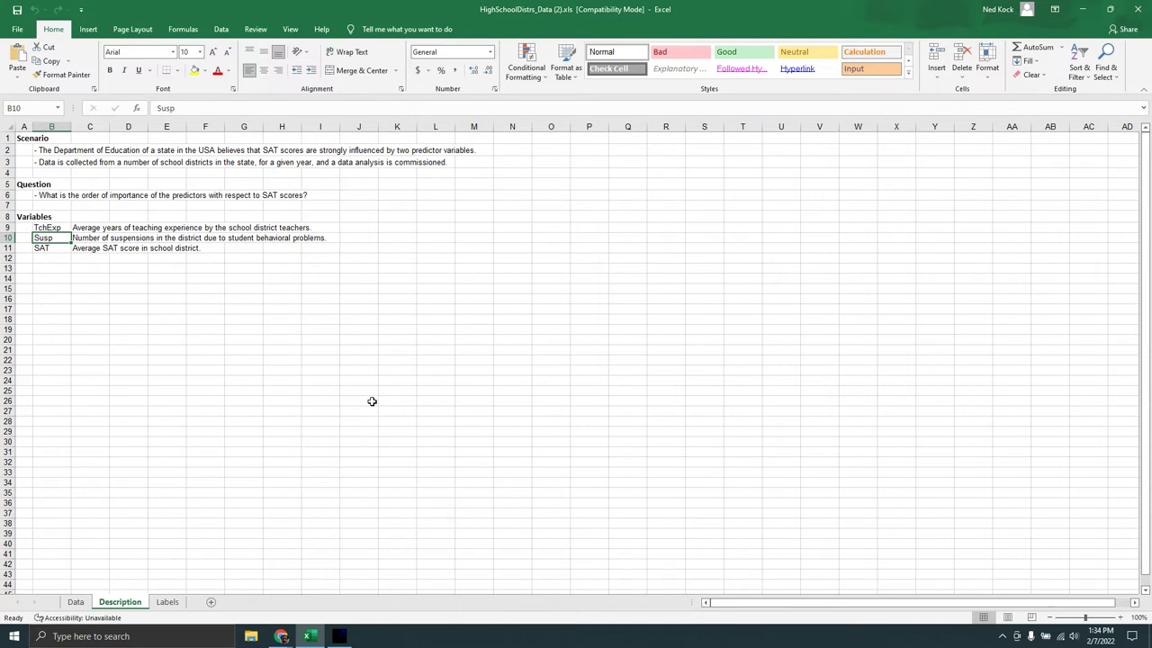
key(Down)
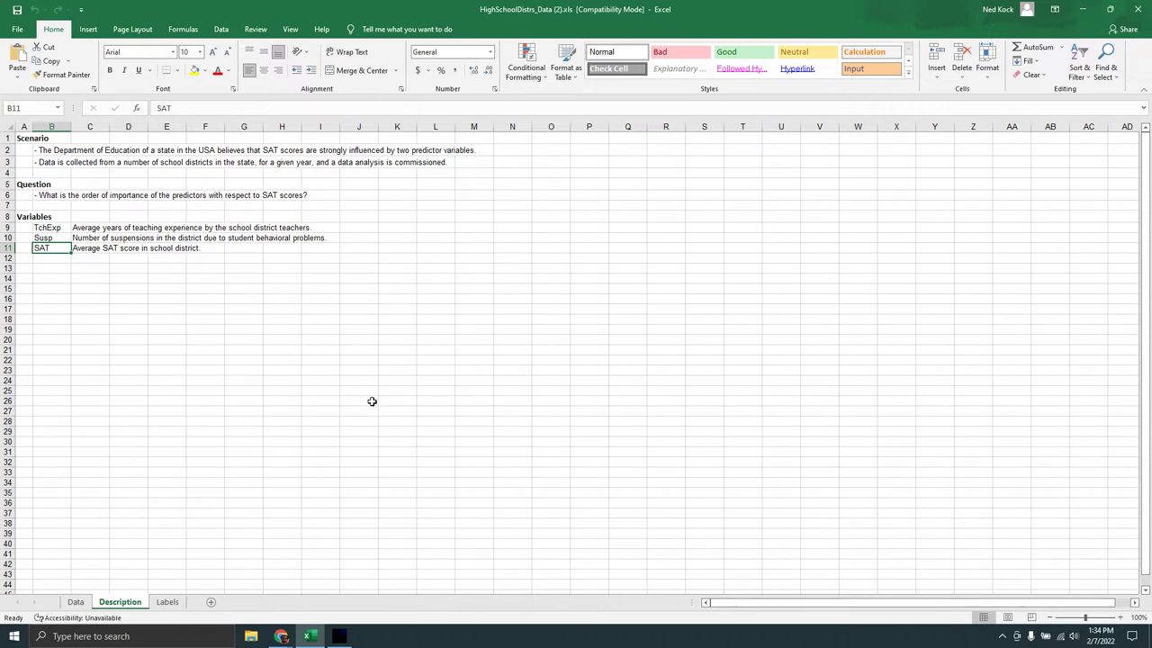
- On the Data sheet, examine the first school districts' teaching experience and SAT values, ending on the first Susp value
click(78, 604)
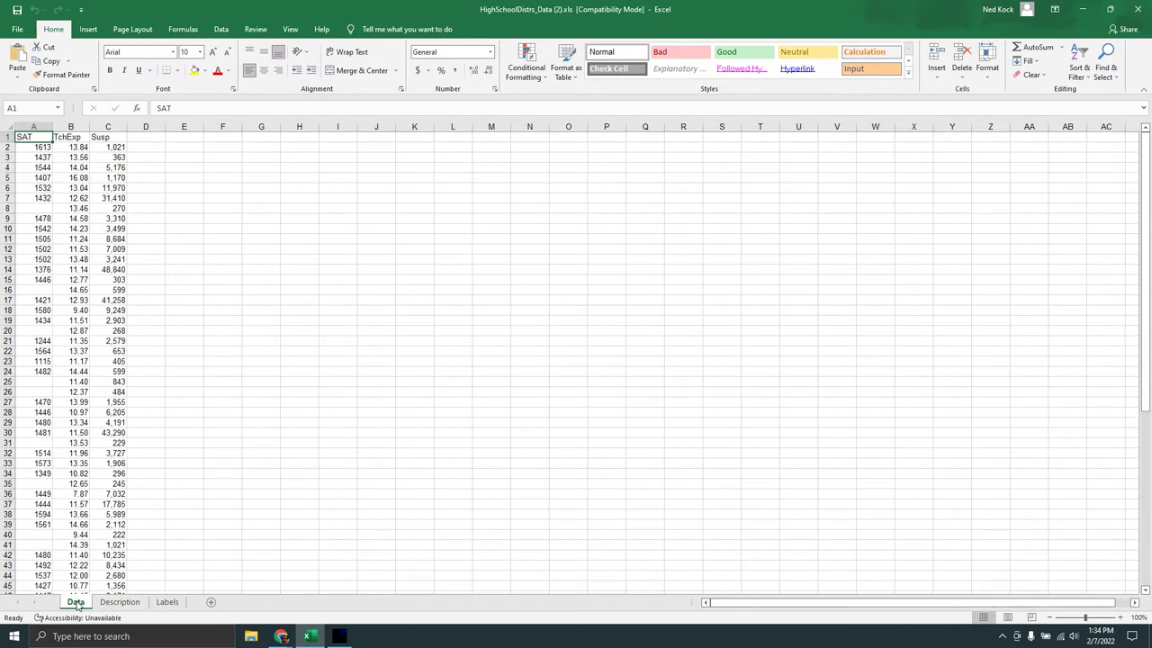
click(81, 148)
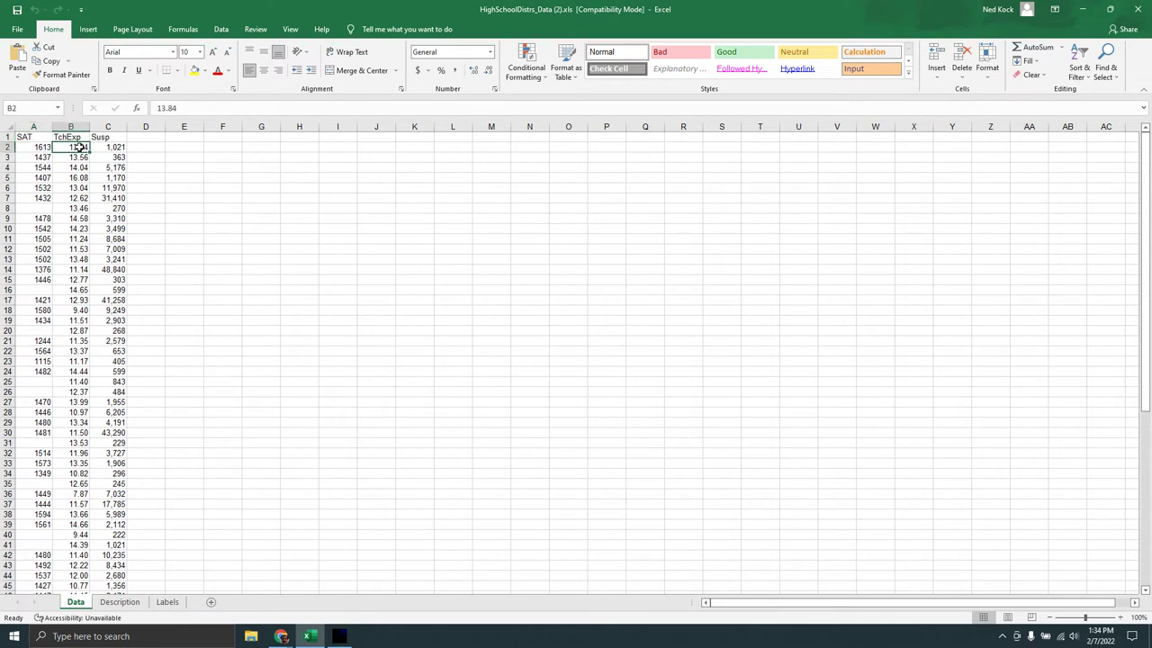
key(Down)
key(Down)
key(Up)
key(Up)
key(Left)
key(Right)
key(Right)
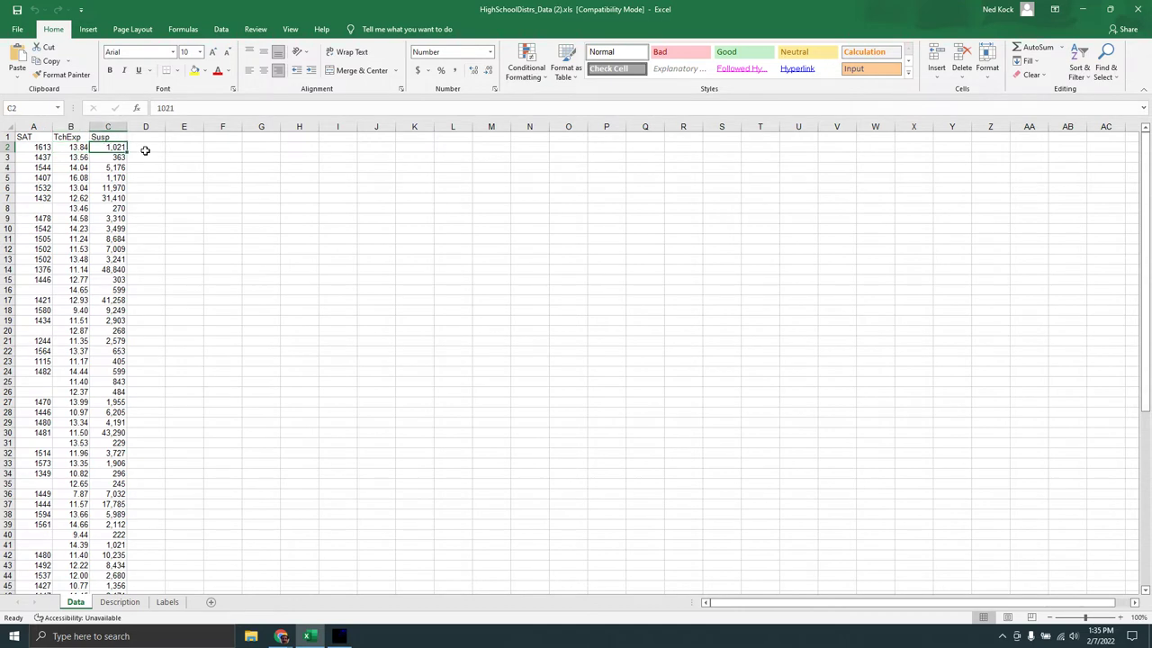
- Look through the Susp values down to row 10, and return to the SAT header in cell A1
key(Down)
key(Down)
key(Down)
key(Down)
key(Down)
key(Down)
key(Down)
key(Down)
key(Down)
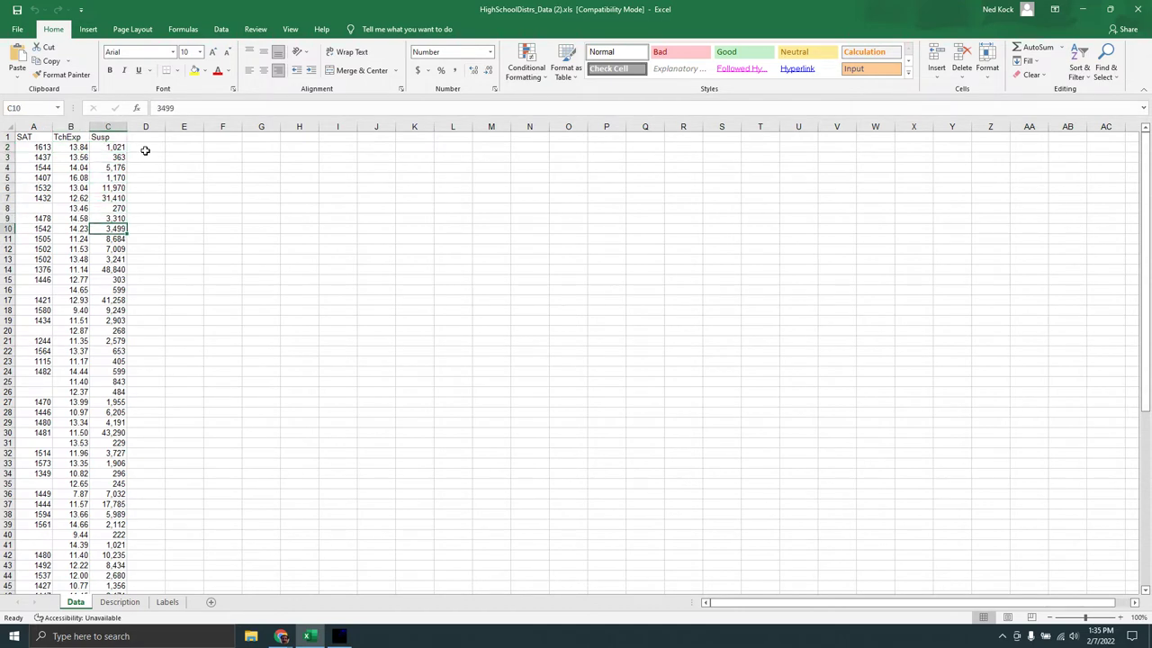
key(Up)
key(Up)
key(Up)
key(Up)
key(Up)
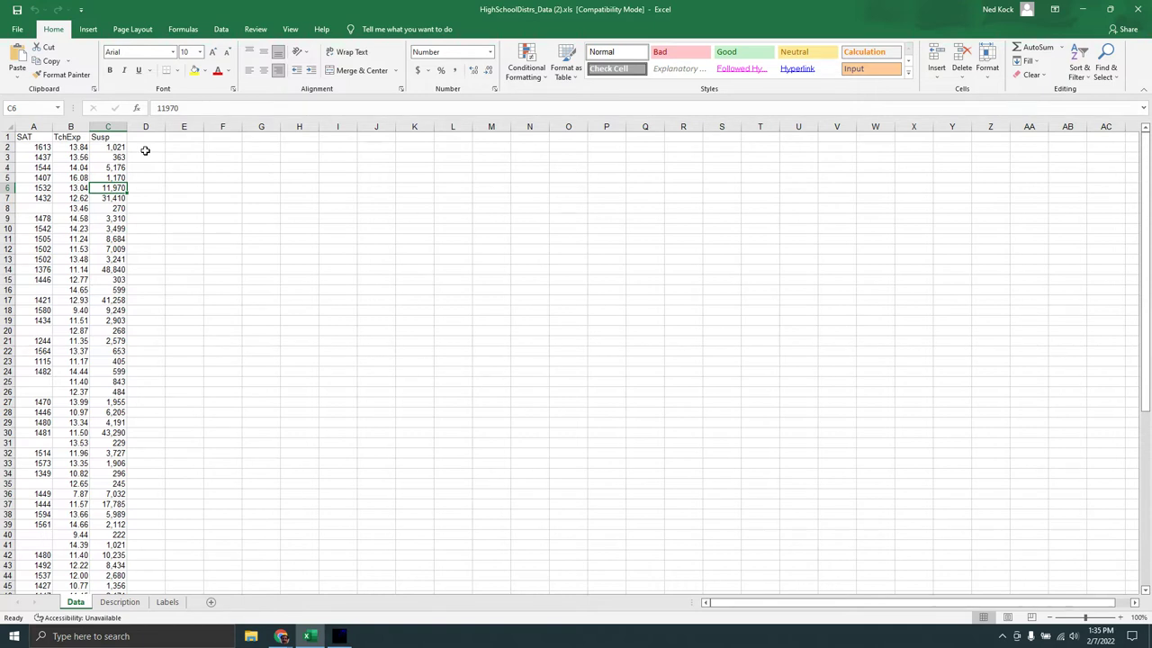
key(Left)
key(Left)
key(Up)
key(Up)
key(Up)
key(Up)
key(Up)
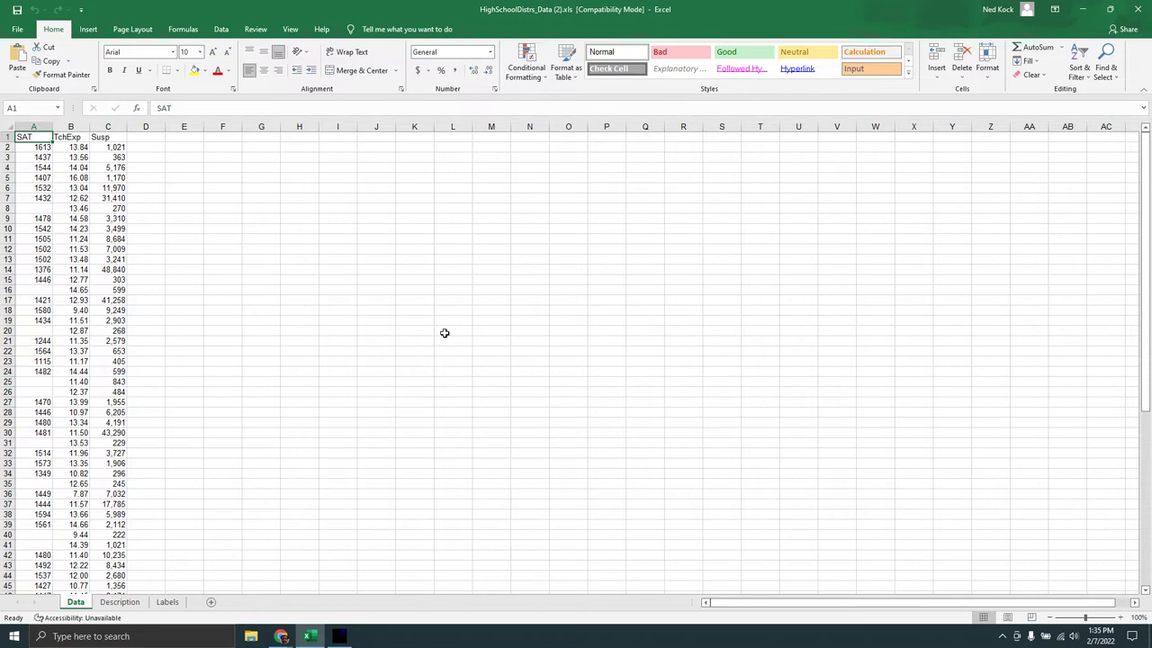
- Switch to WarpPLS and start creating a project file in the Downloads folder
click(338, 636)
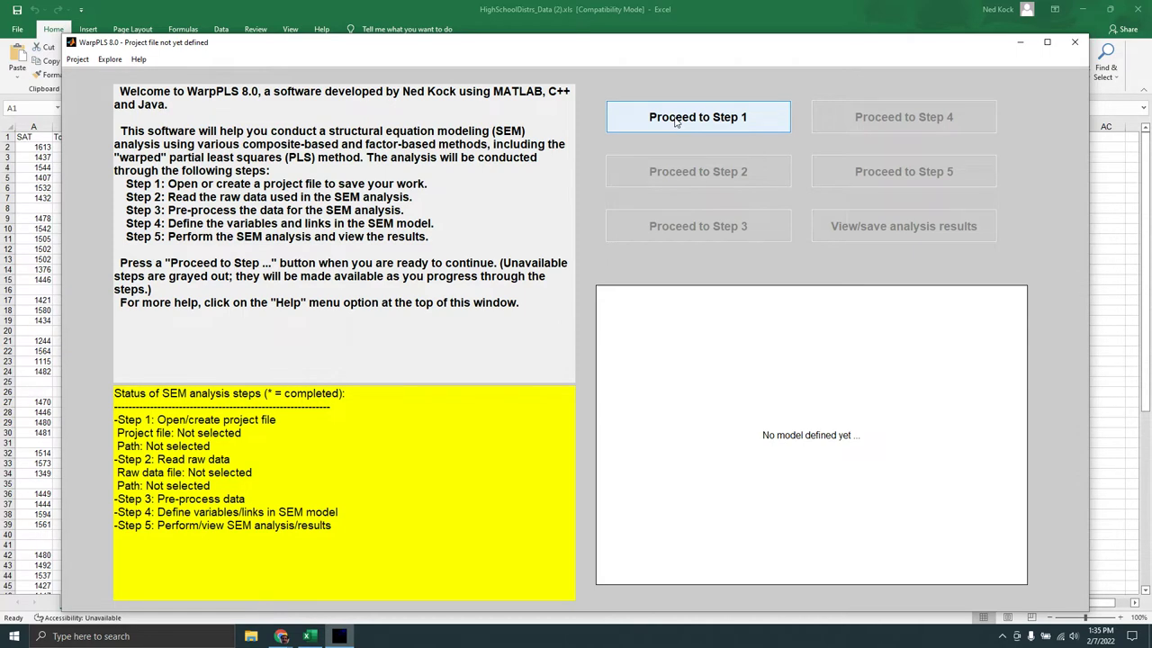
click(676, 122)
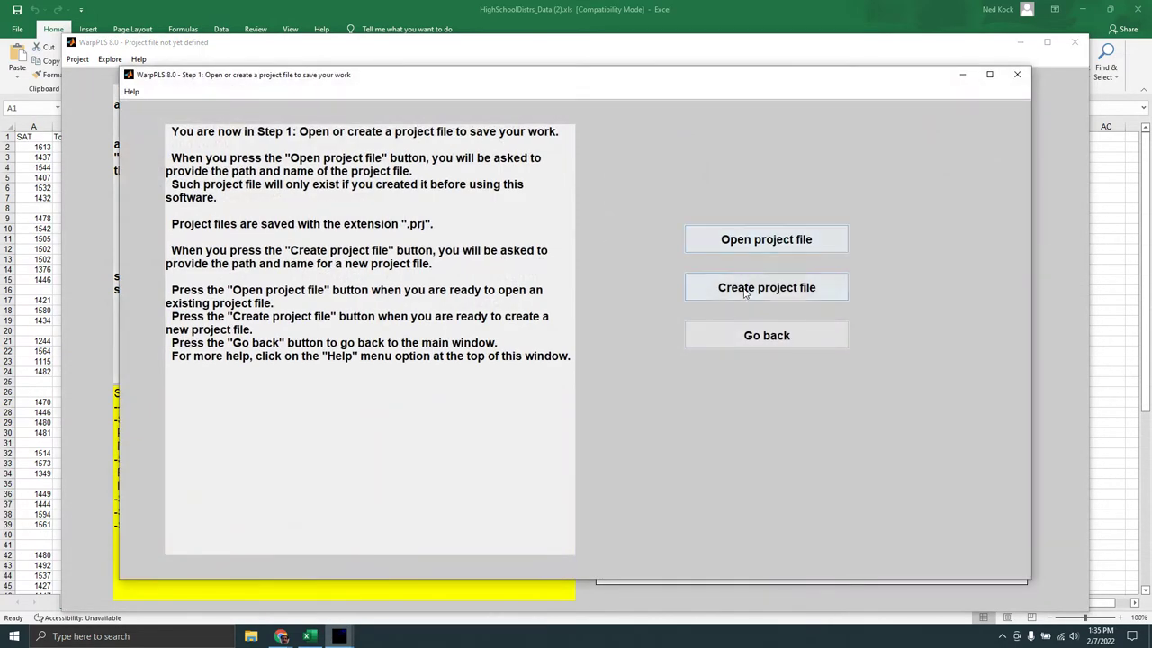
click(745, 293)
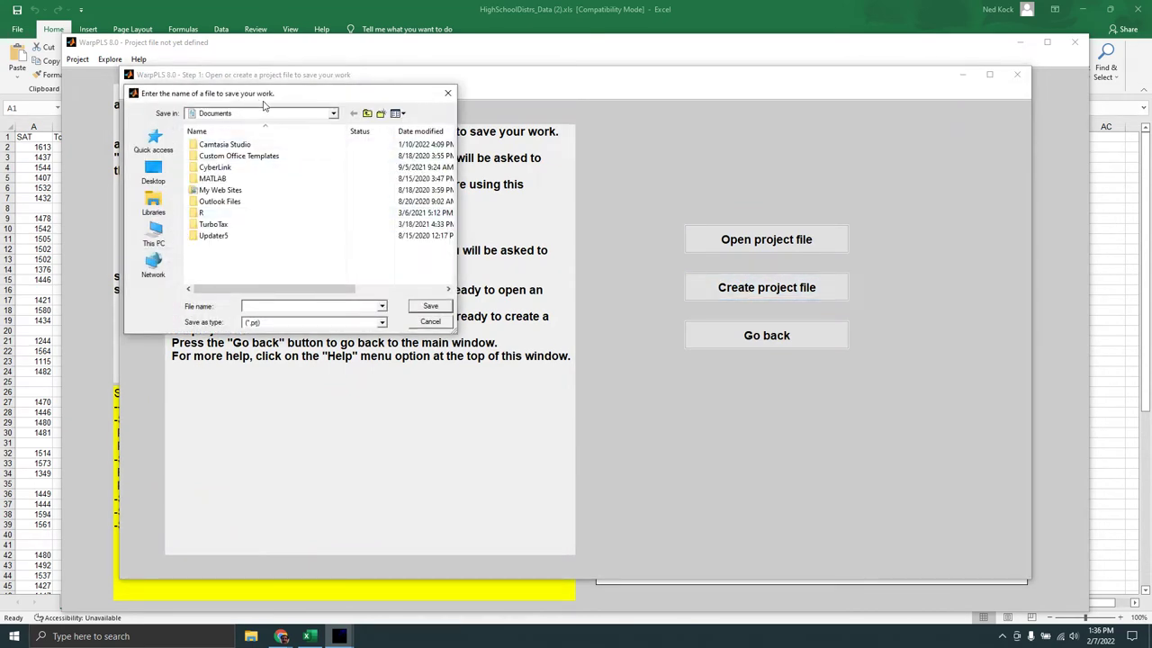
click(333, 115)
click(333, 116)
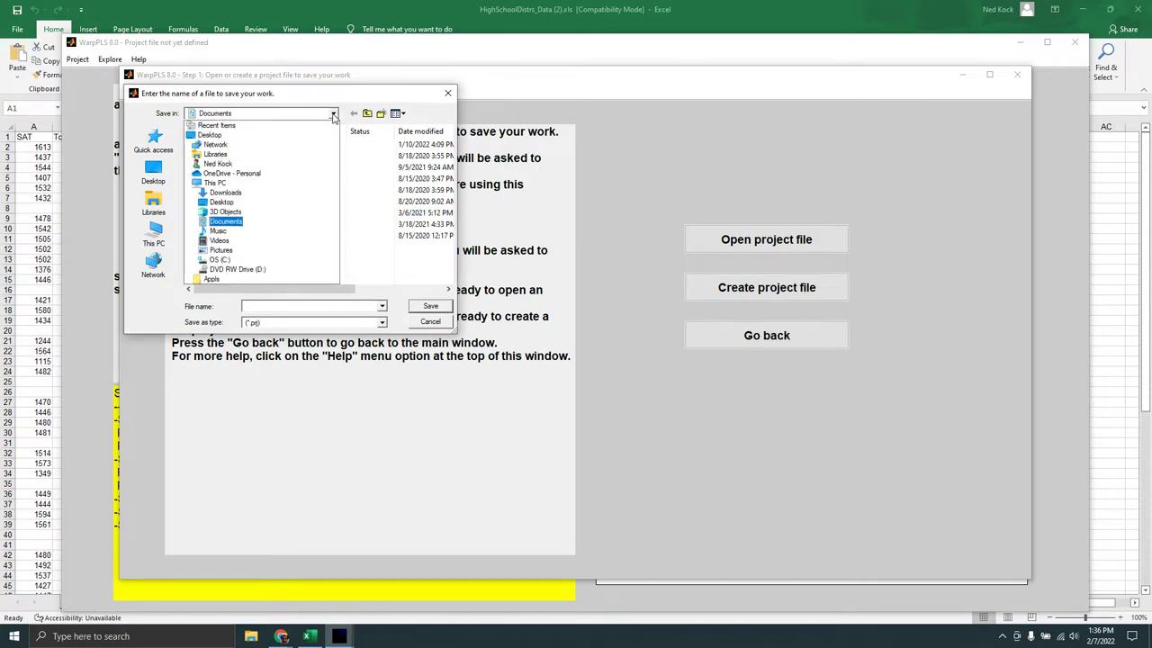
click(225, 193)
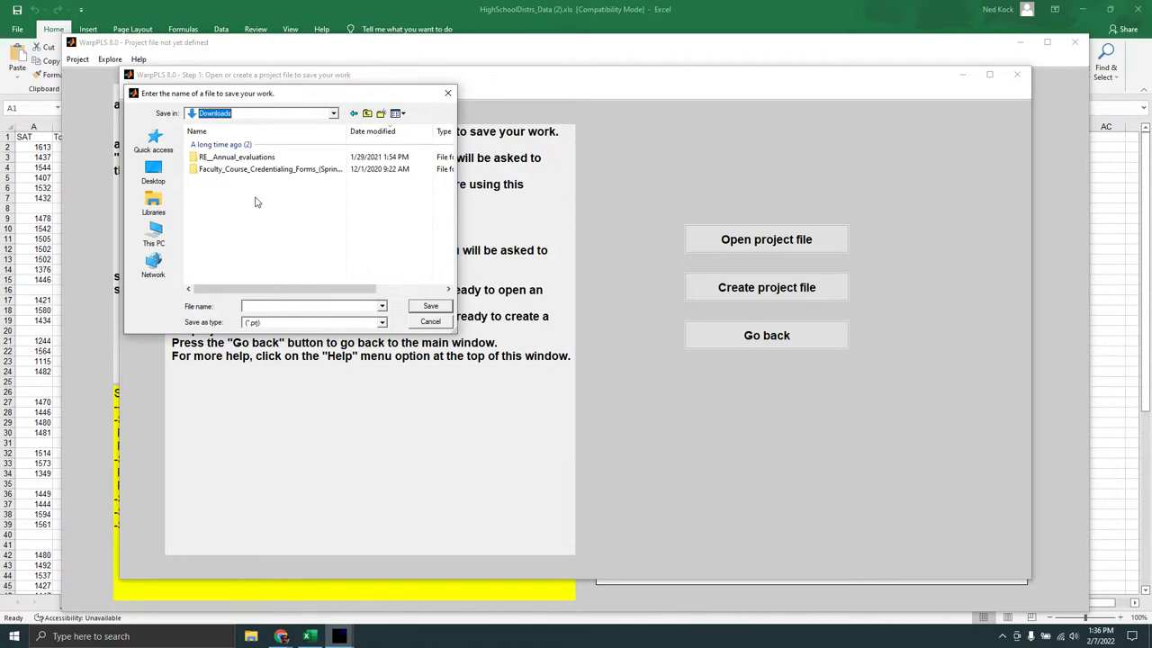
- Name the project file HighSchoolDistrs_Data.prj, basing it on the existing data file's name, and save it
click(261, 306)
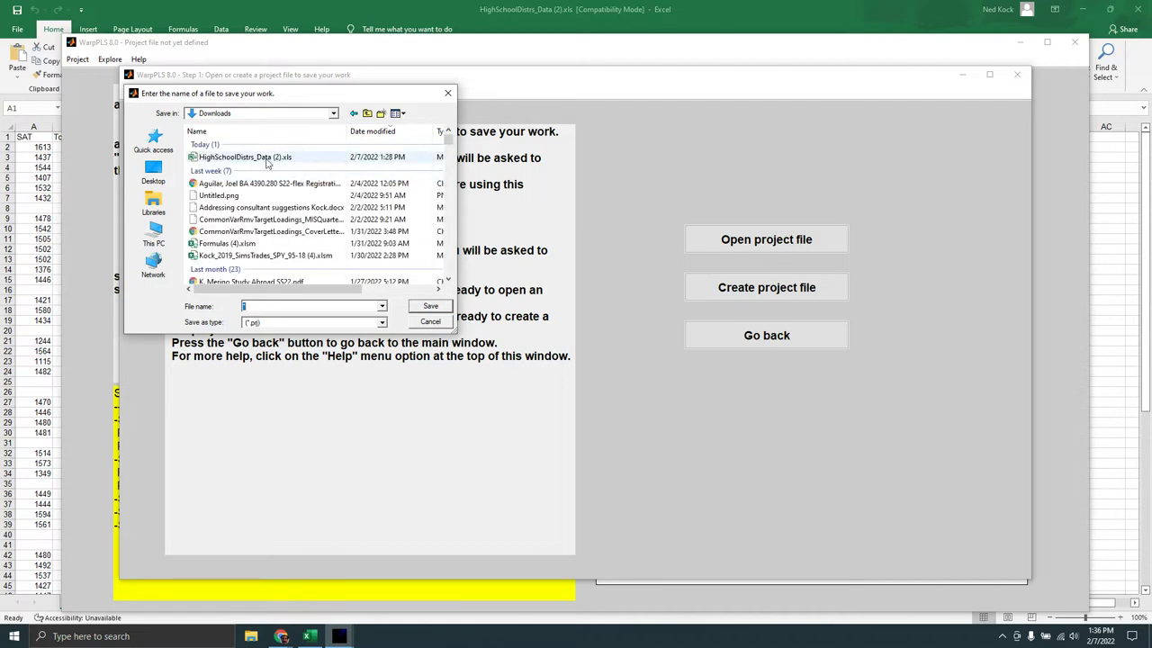
click(243, 158)
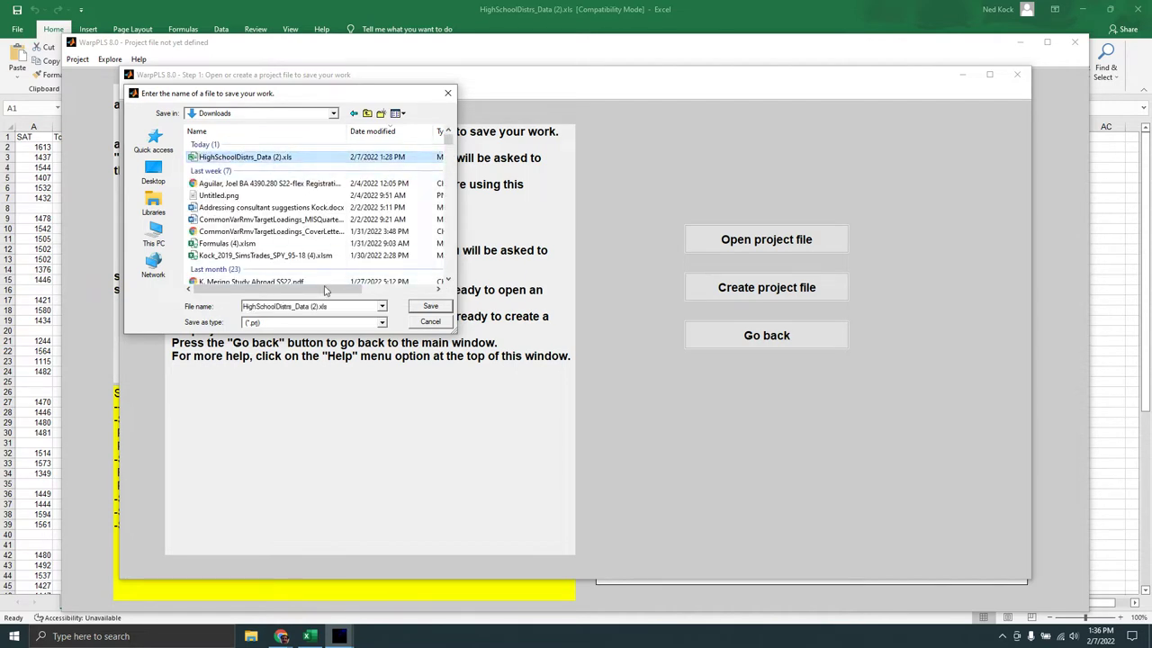
triple_click(333, 308)
click(333, 308)
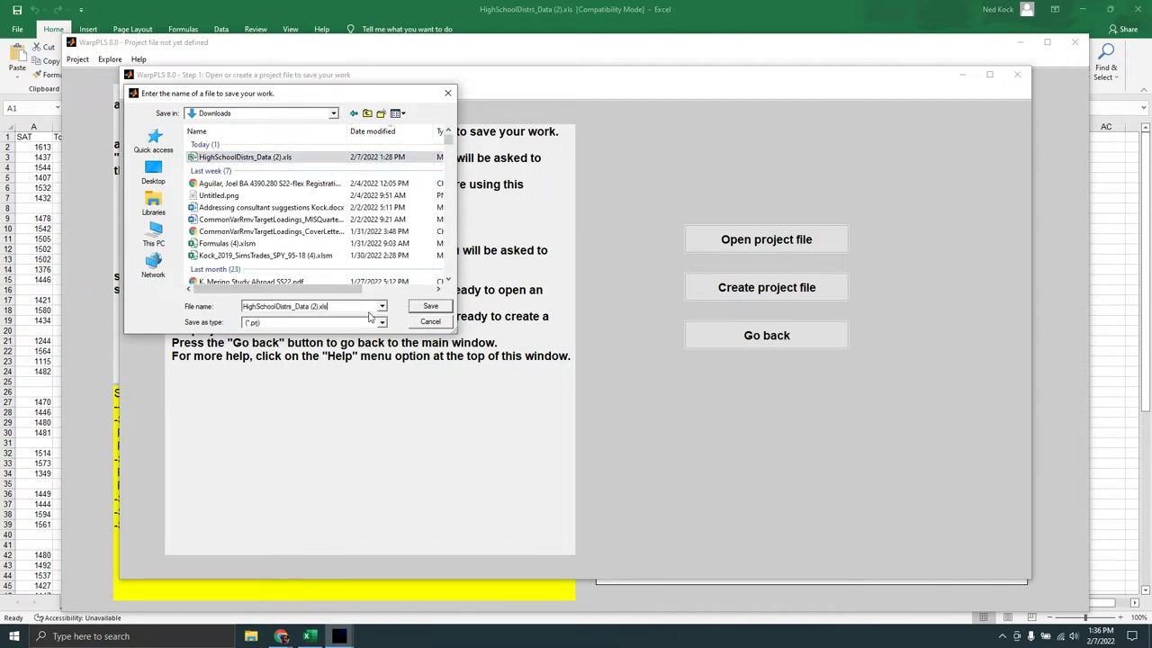
key(BackSpace)
key(BackSpace)
key(BackSpace)
key(BackSpace)
key(BackSpace)
key(BackSpace)
key(BackSpace)
key(BackSpace)
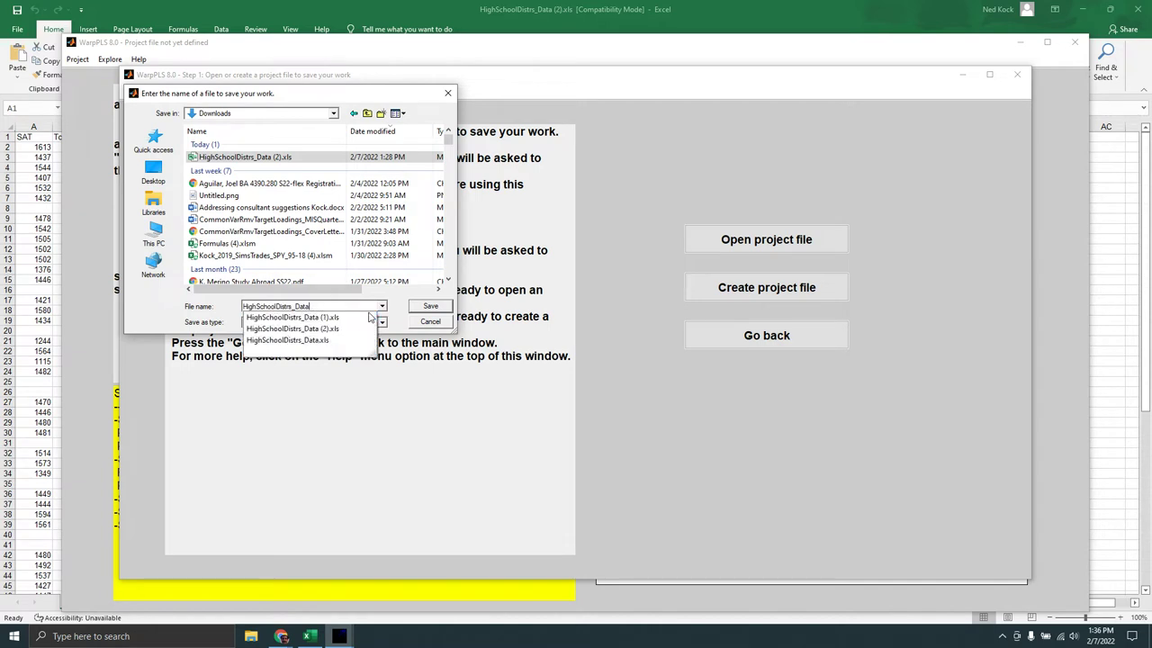
text(.prj)
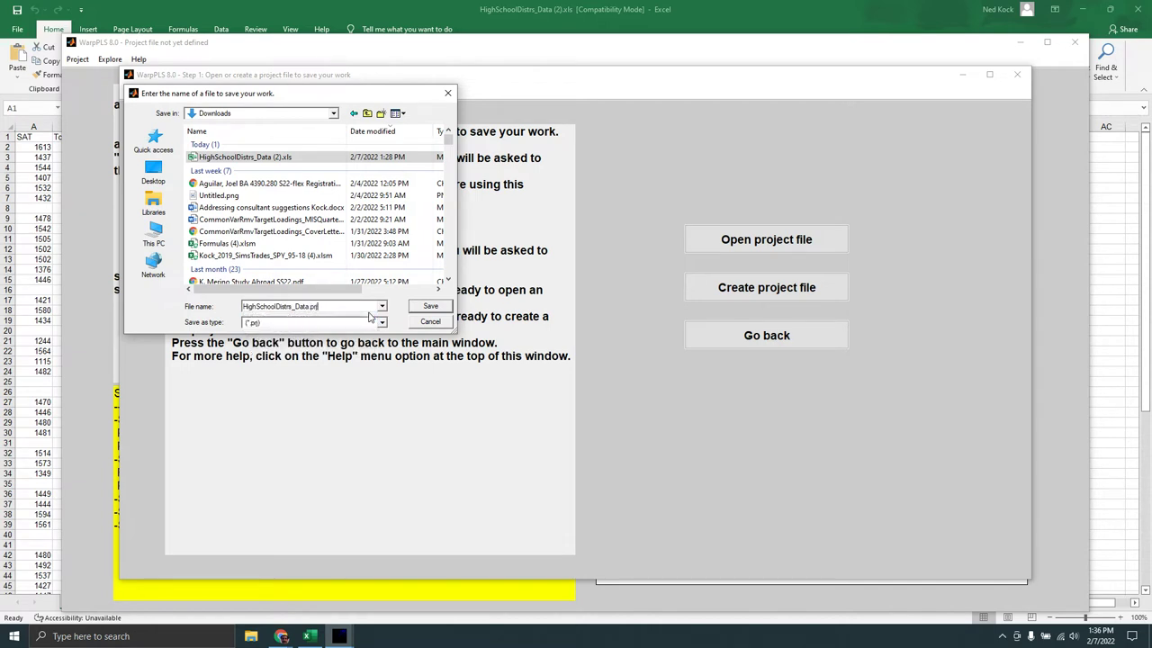
click(436, 307)
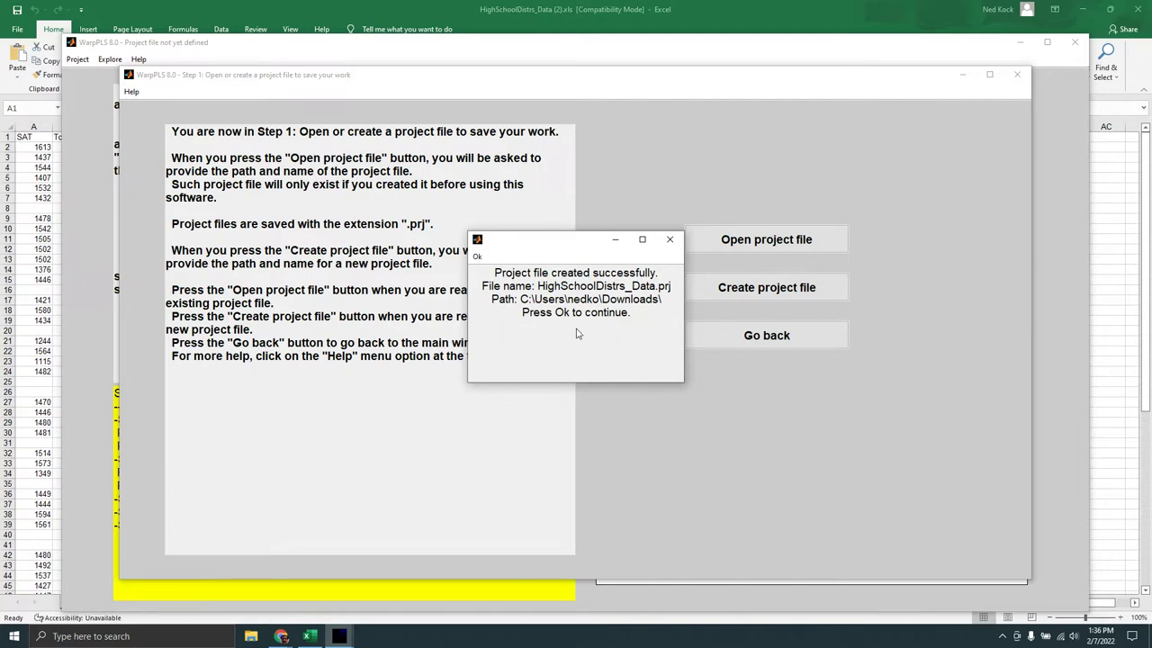
click(478, 258)
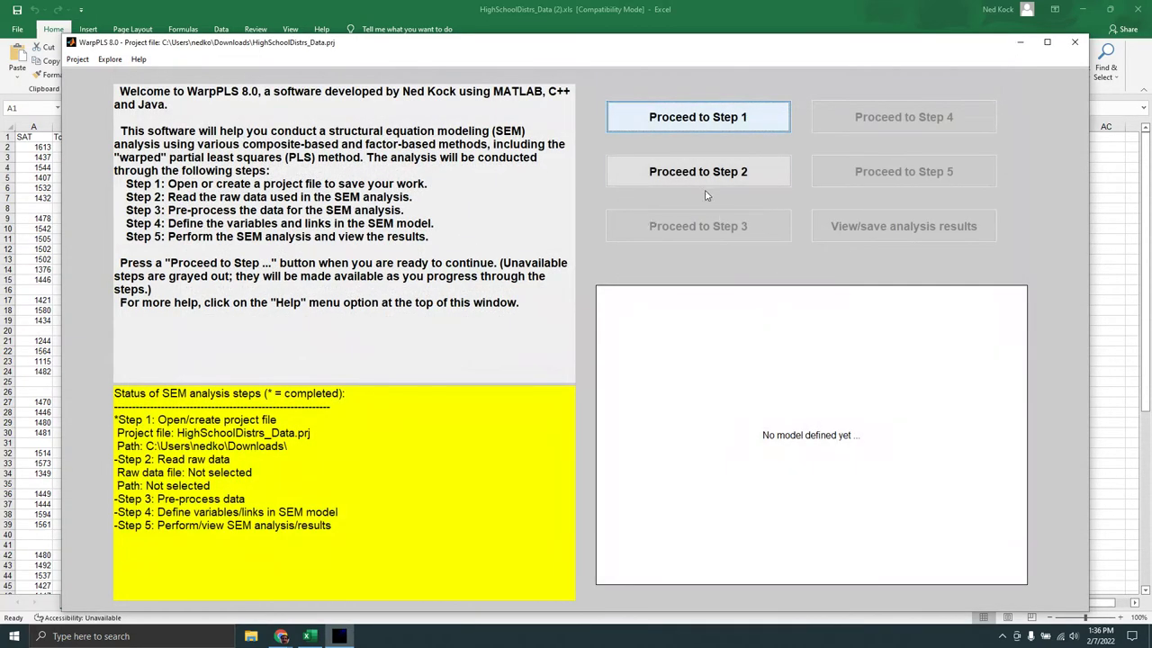
- Proceed to Step 2 for reading the raw data, and return to its window from the Excel sheet
click(683, 173)
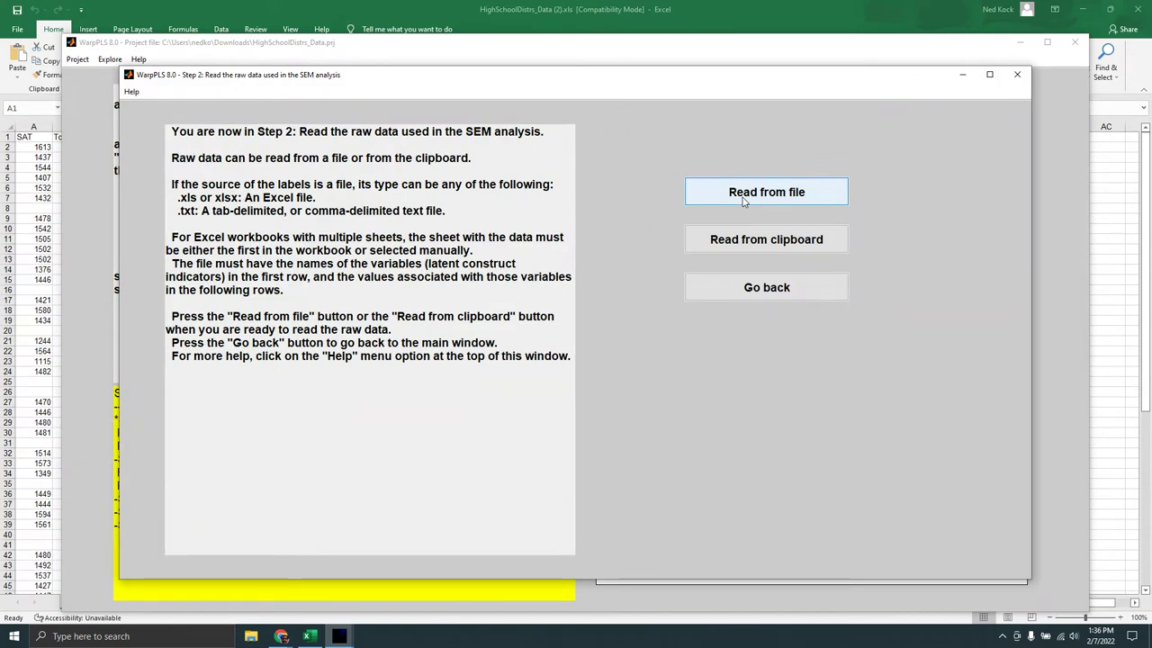
click(744, 202)
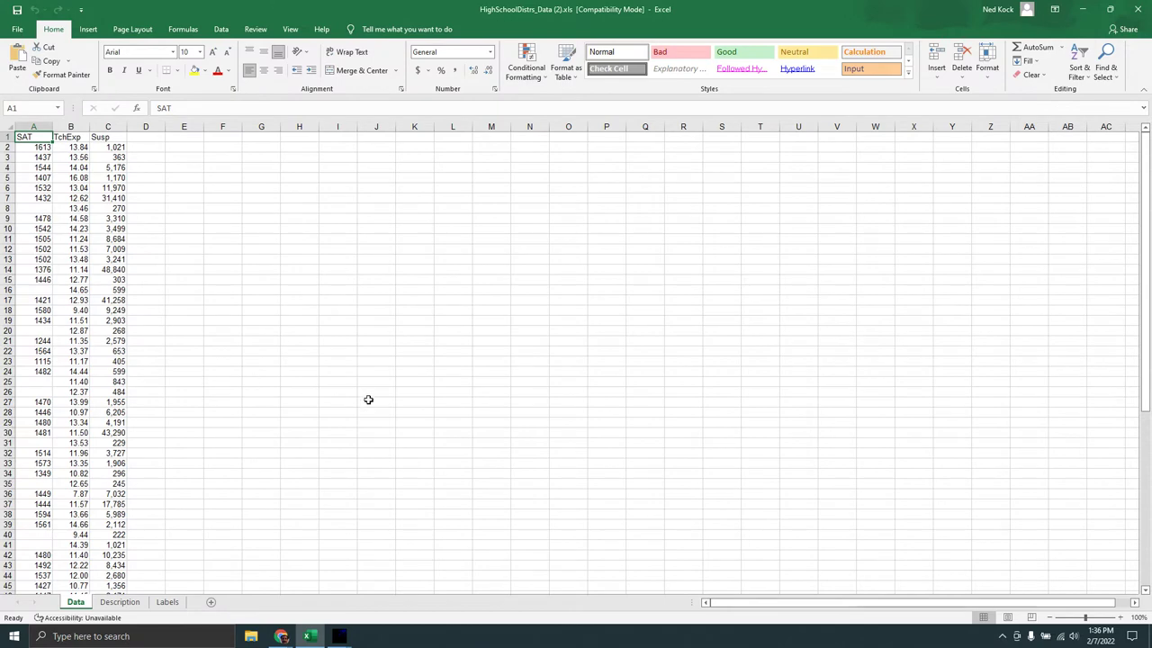
mouse_move(341, 641)
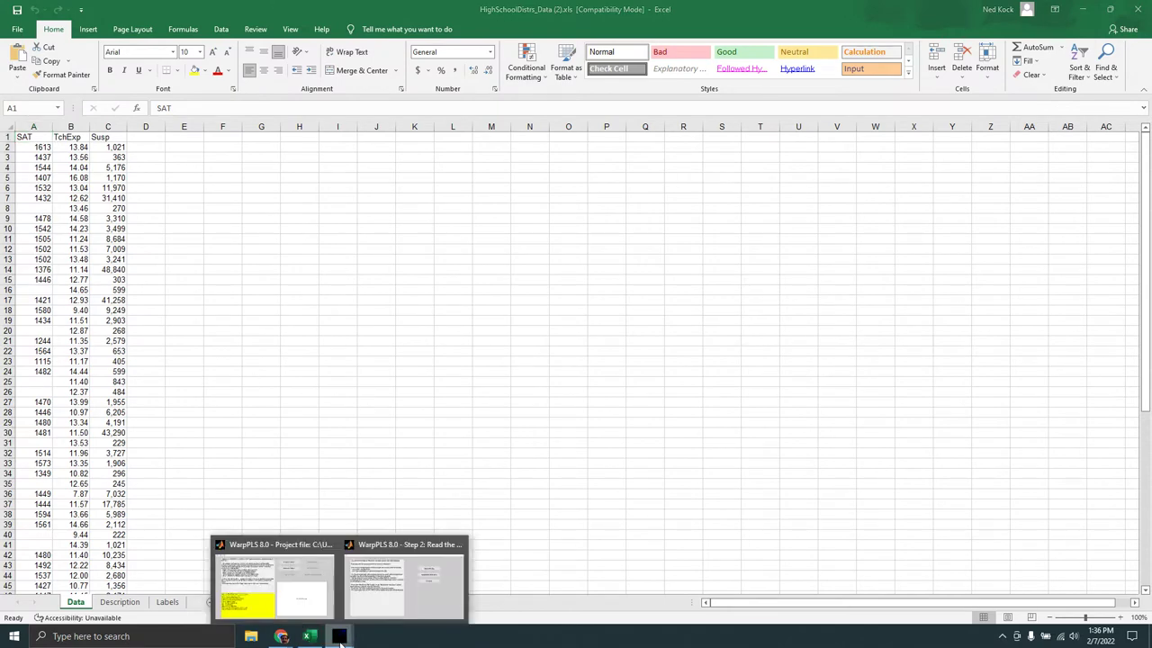
mouse_move(394, 603)
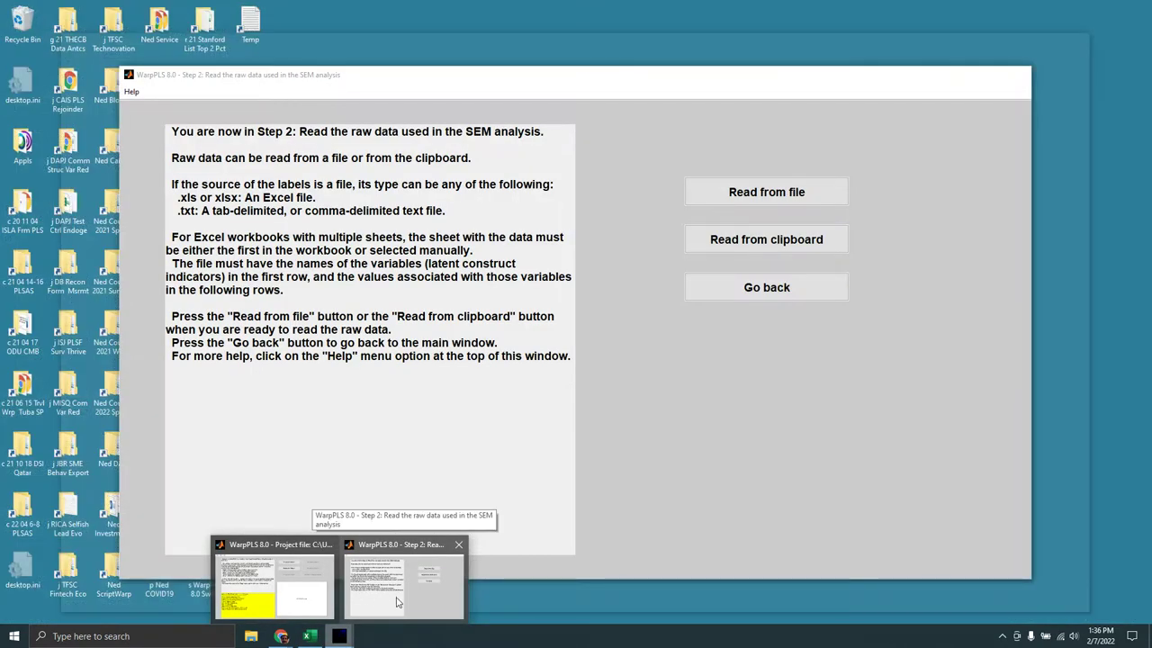
click(396, 598)
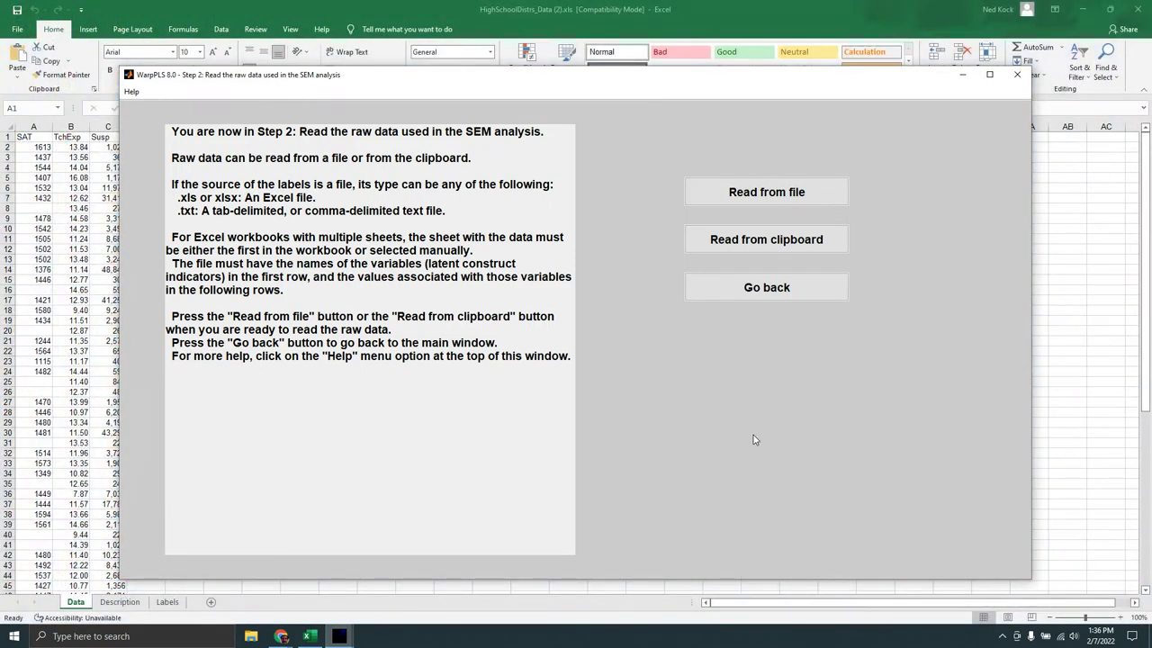
- Read the raw data from HighSchoolDistrs_Data (2).xls in Downloads, limiting the file list to .xls, and continue to the import wizard
click(771, 193)
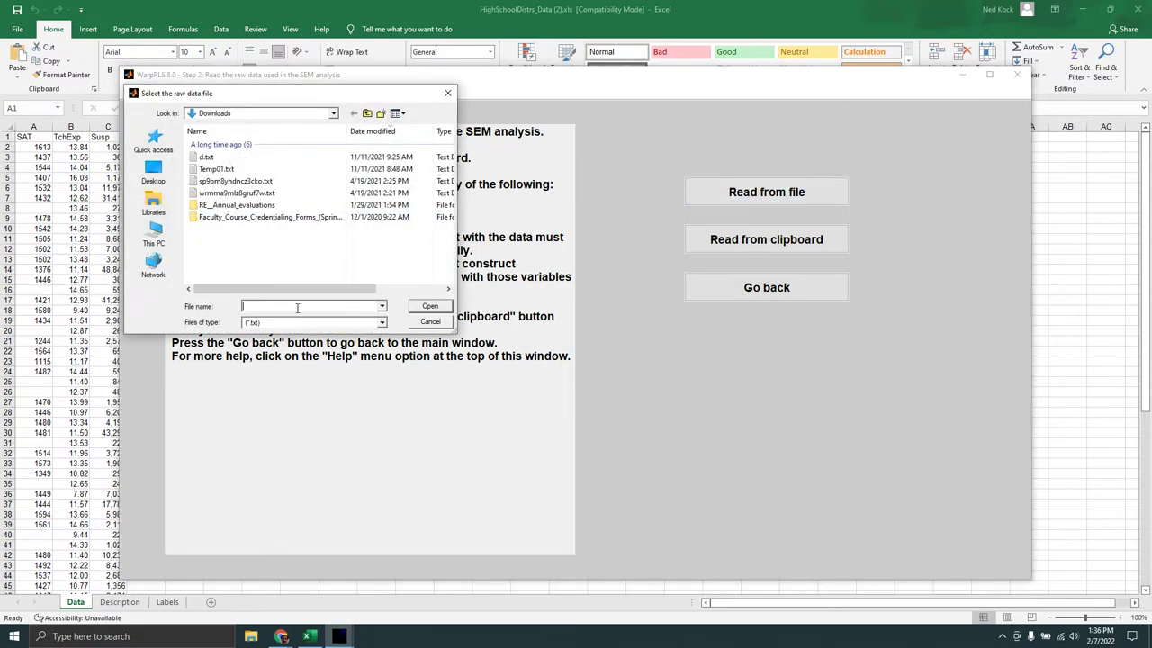
click(382, 322)
click(352, 351)
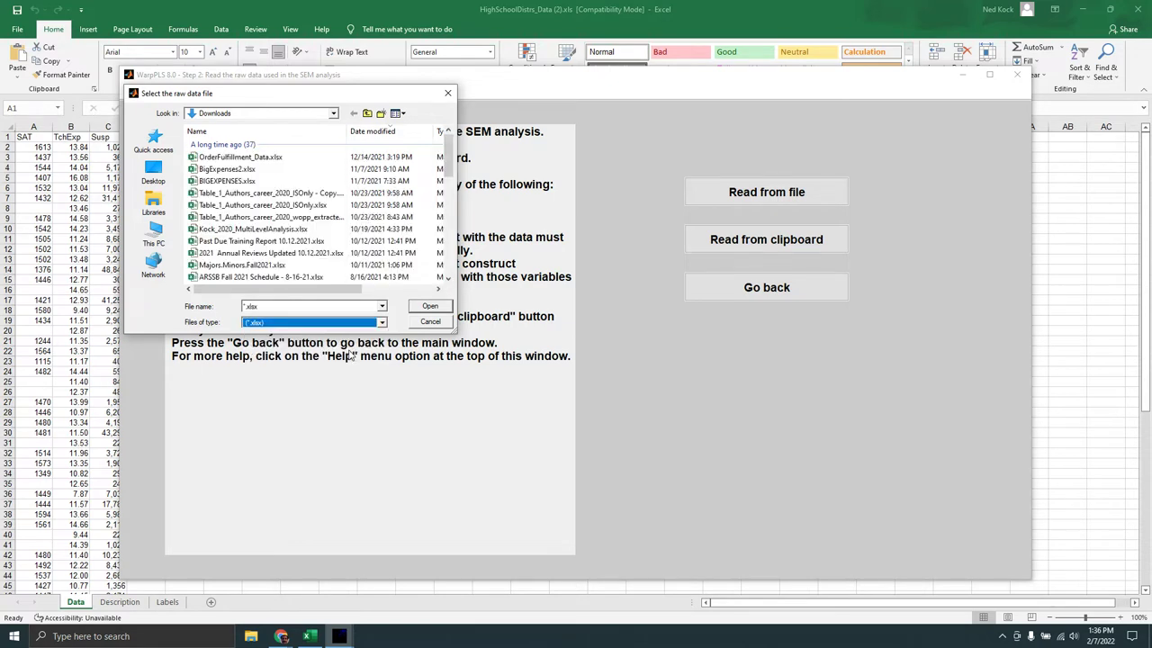
click(382, 322)
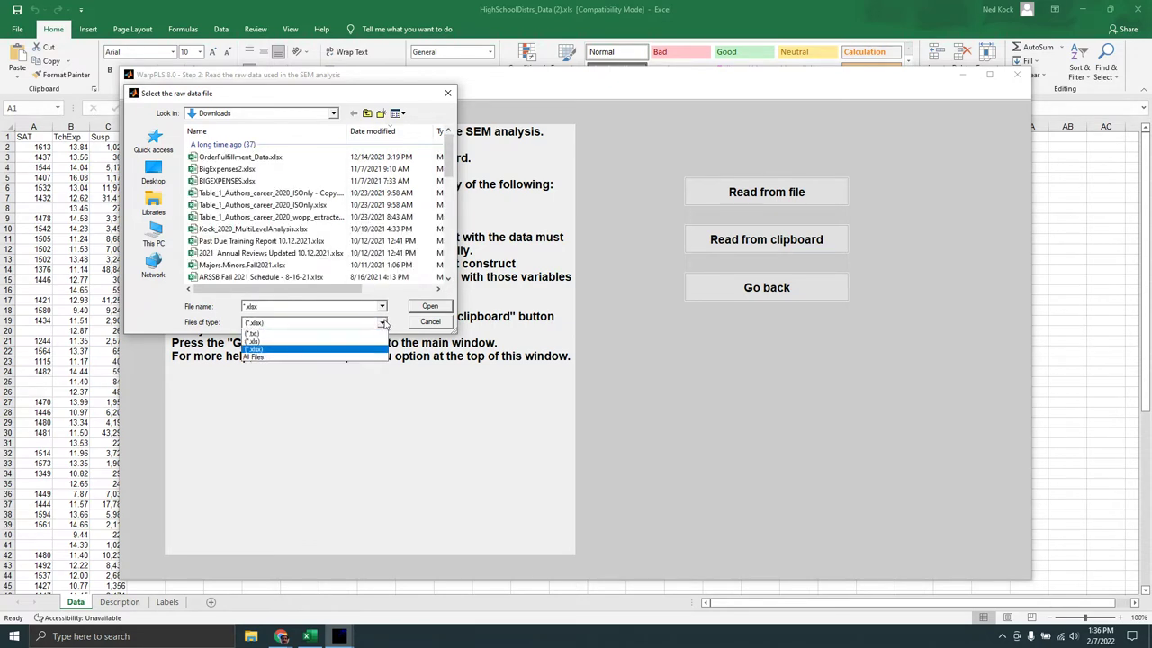
click(362, 342)
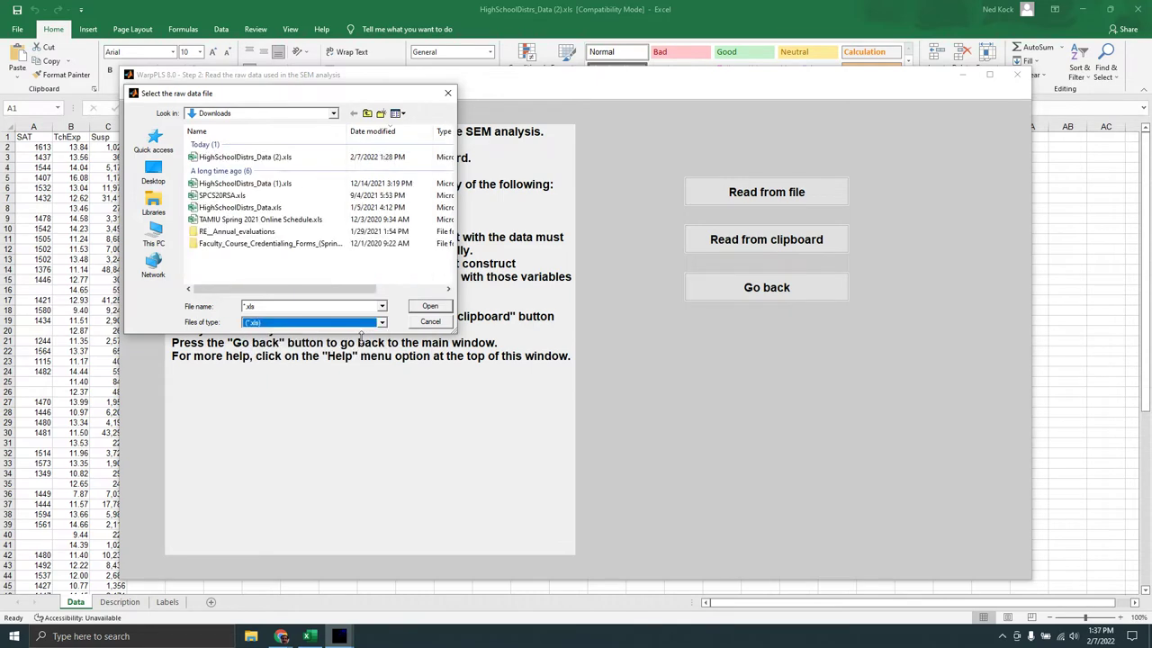
click(234, 157)
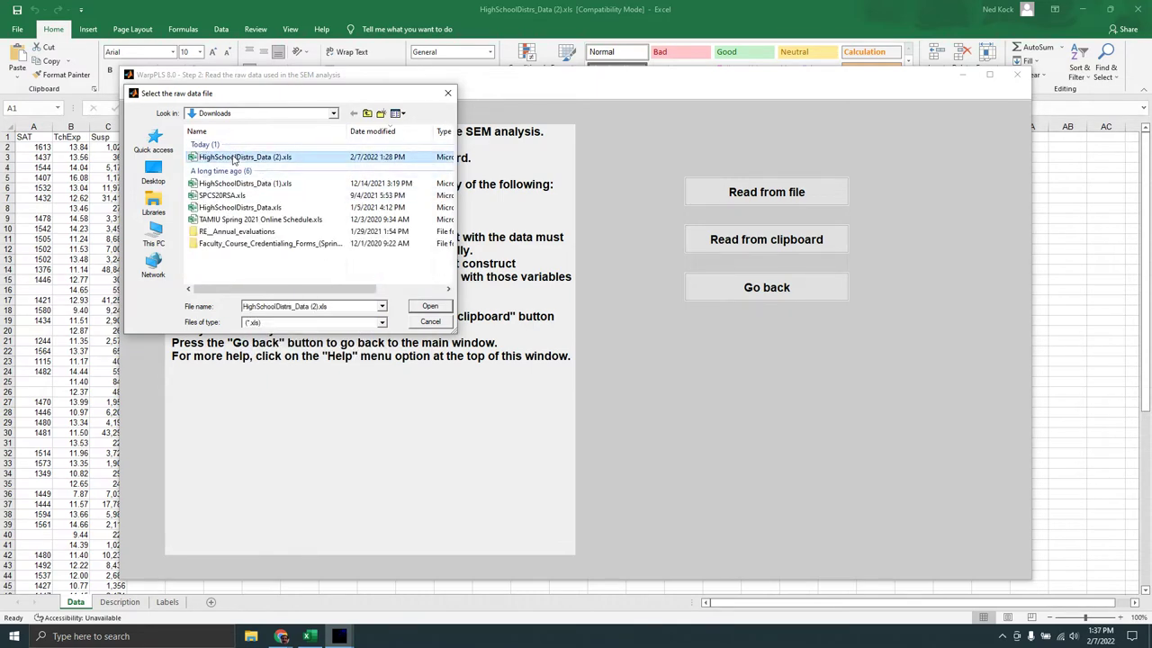
click(431, 307)
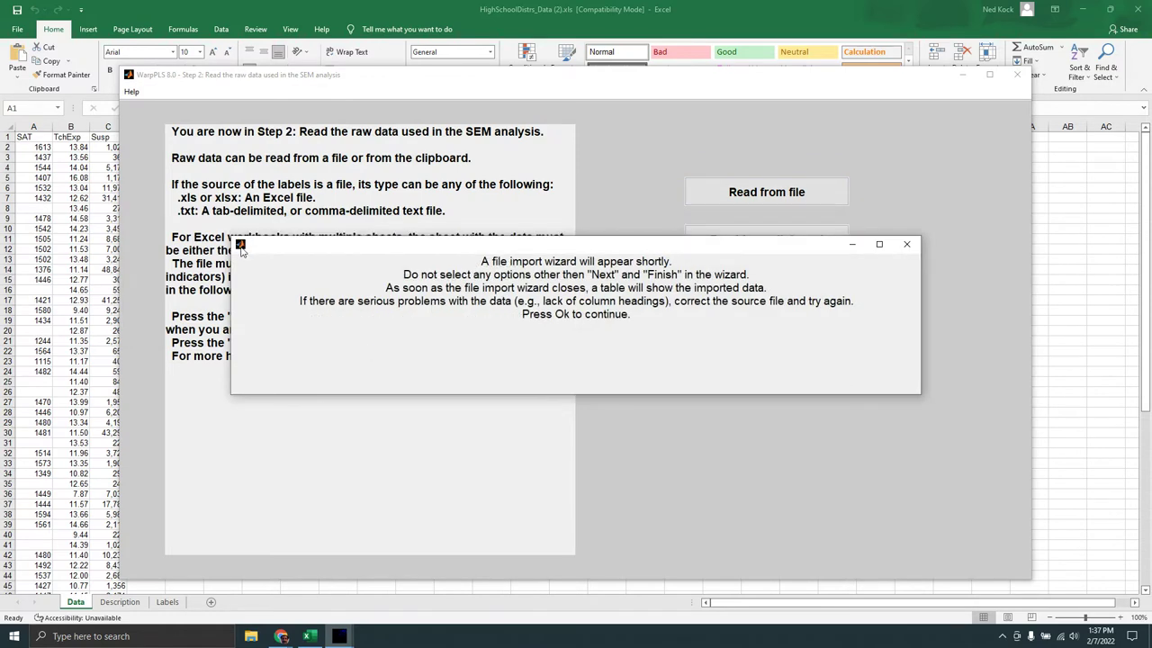
key(Return)
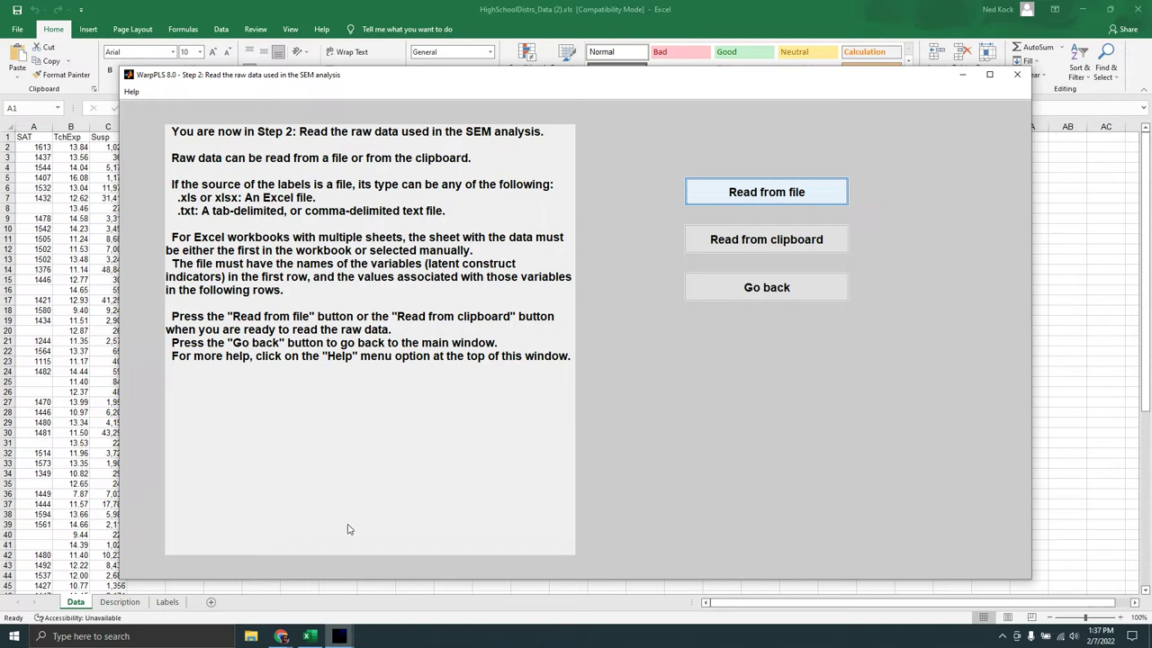
- Bring the Import Wizard to the front and finish importing the Data worksheet
click(340, 637)
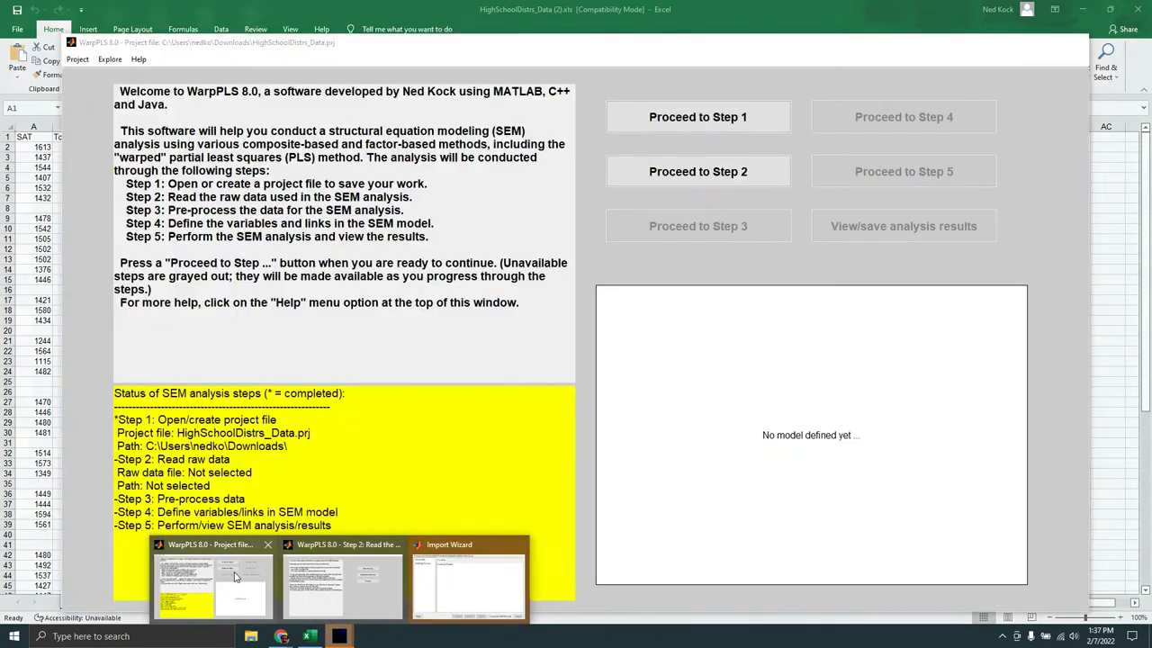
click(236, 576)
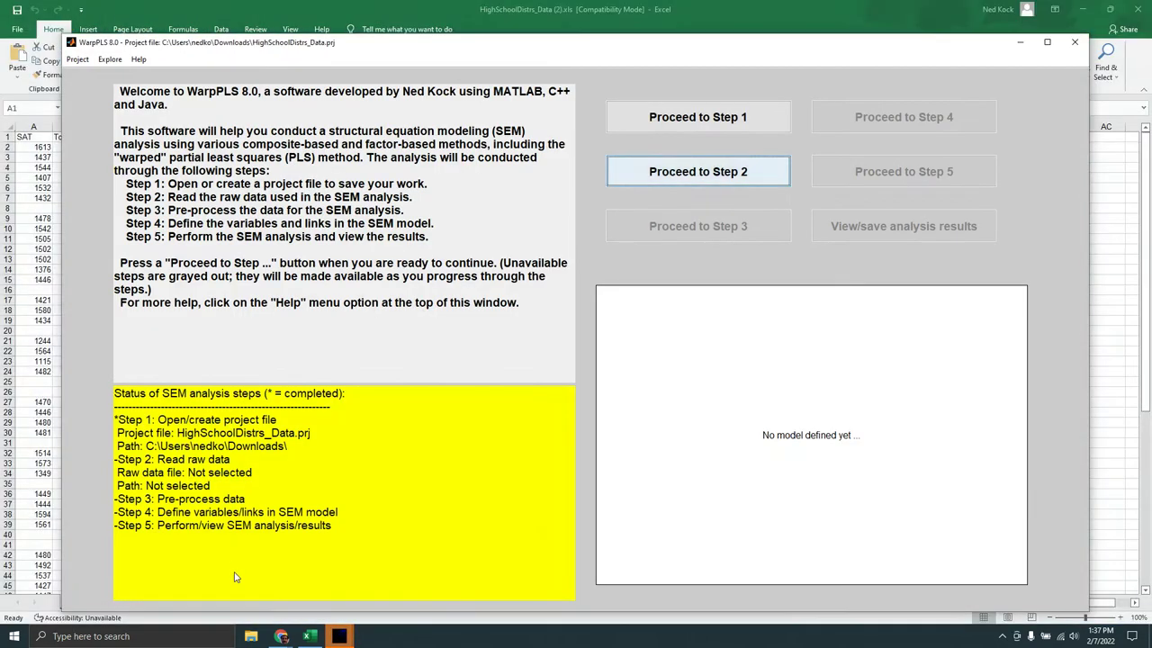
mouse_move(340, 637)
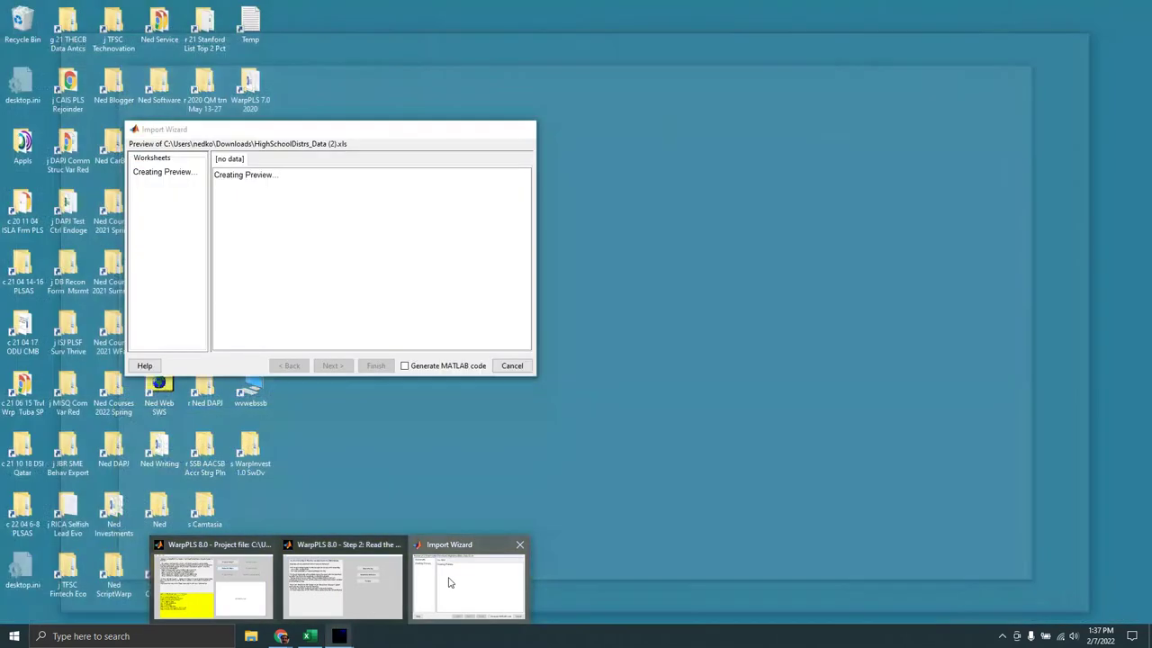
click(450, 583)
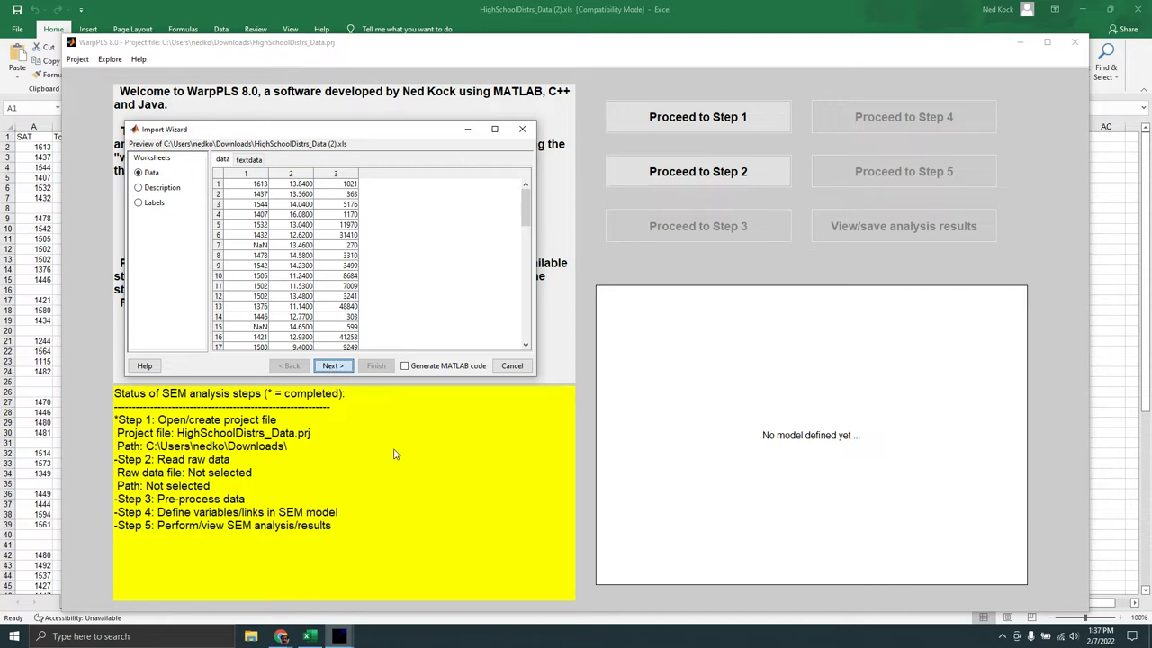
key(Return)
click(379, 367)
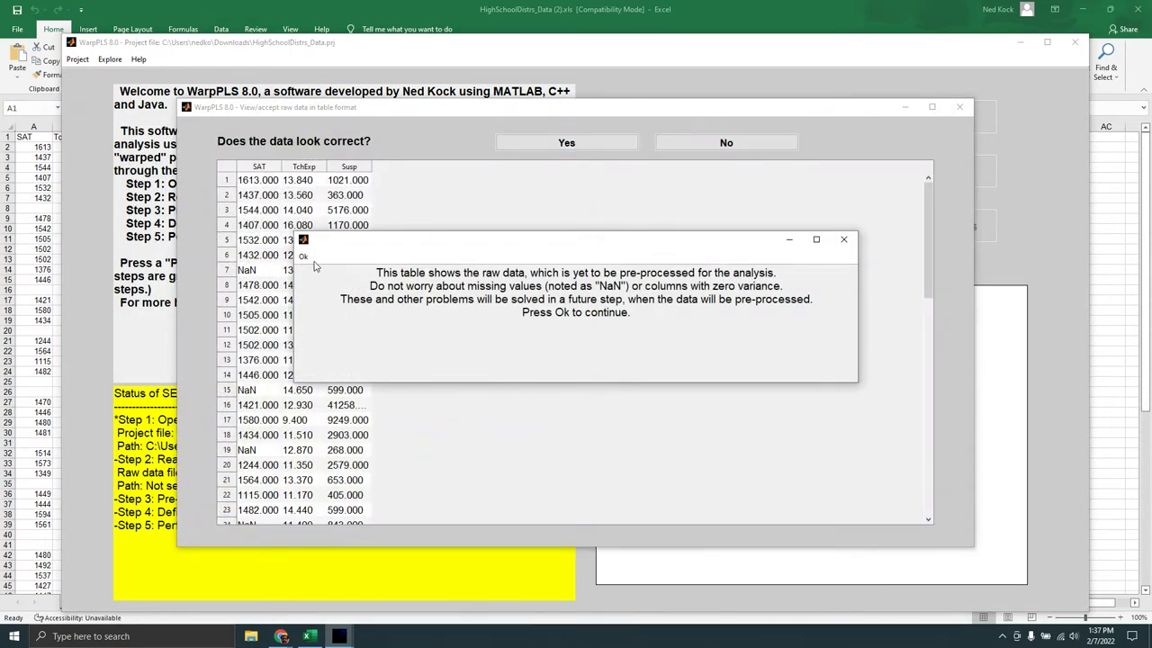
- Check the imported raw data table against the Excel Data sheet, accept it as correct, and finish Step 2
click(304, 259)
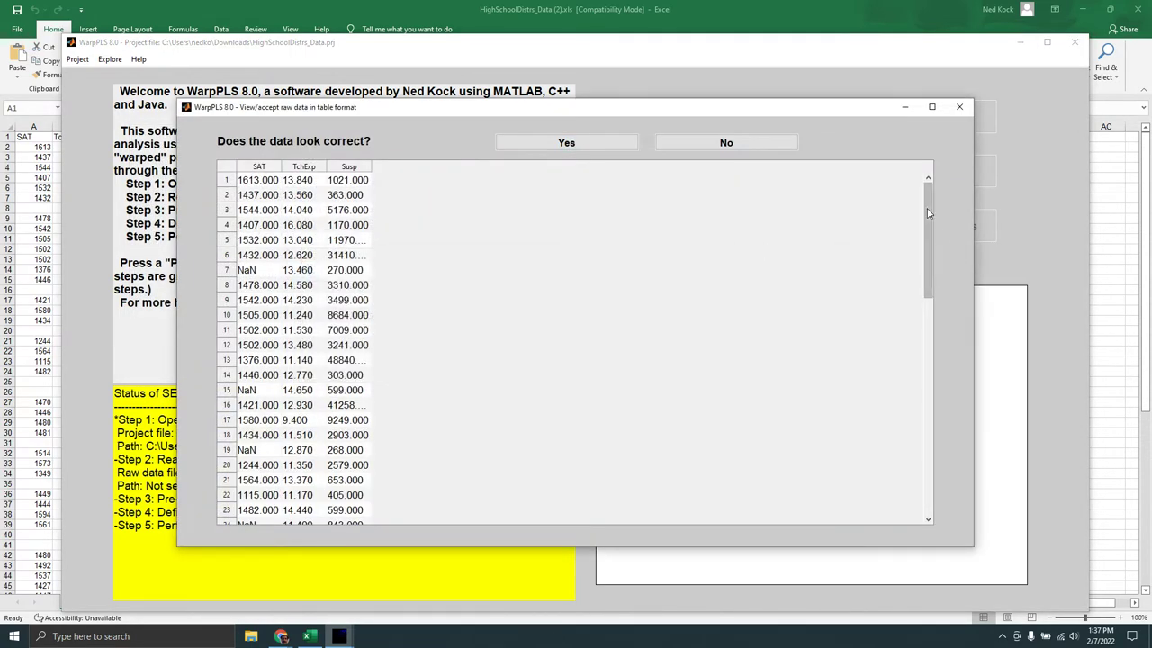
mouse_move(927, 216)
mouse_down()
mouse_move(927, 437)
mouse_move(931, 208)
mouse_up()
click(309, 636)
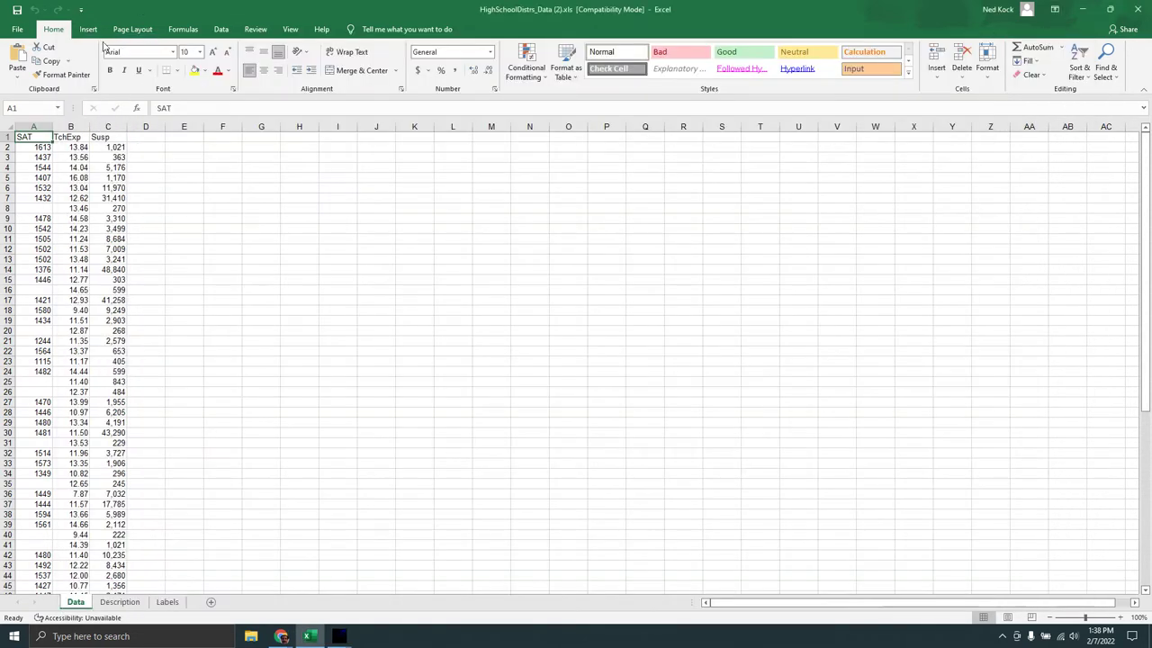
click(340, 637)
click(341, 638)
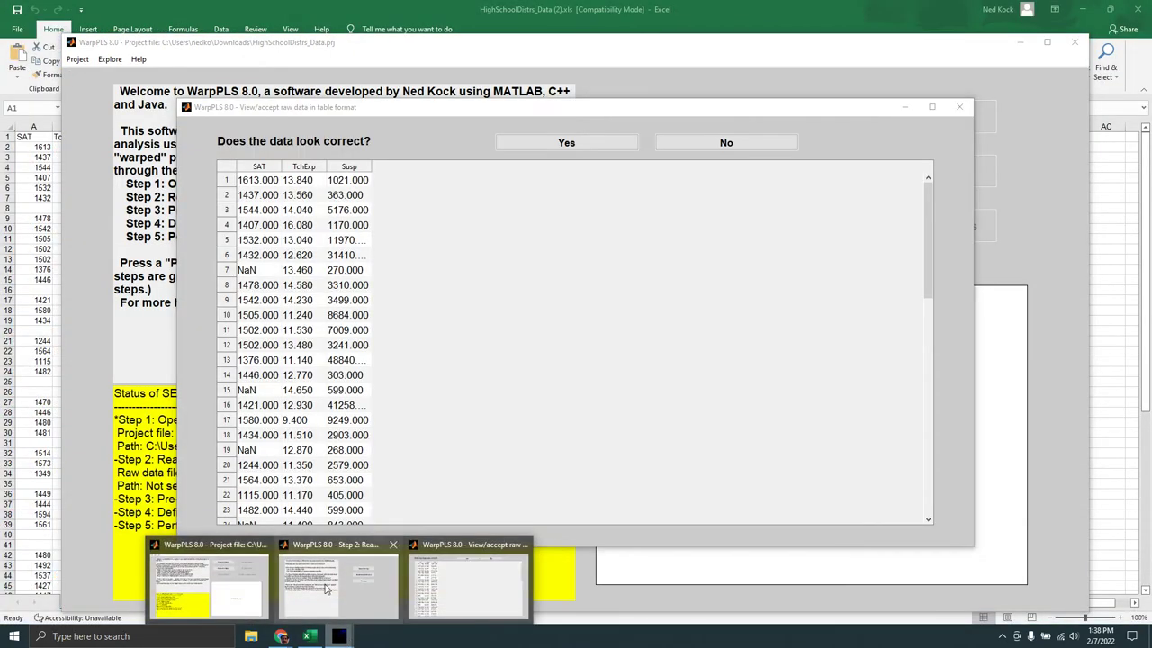
click(340, 637)
click(340, 637)
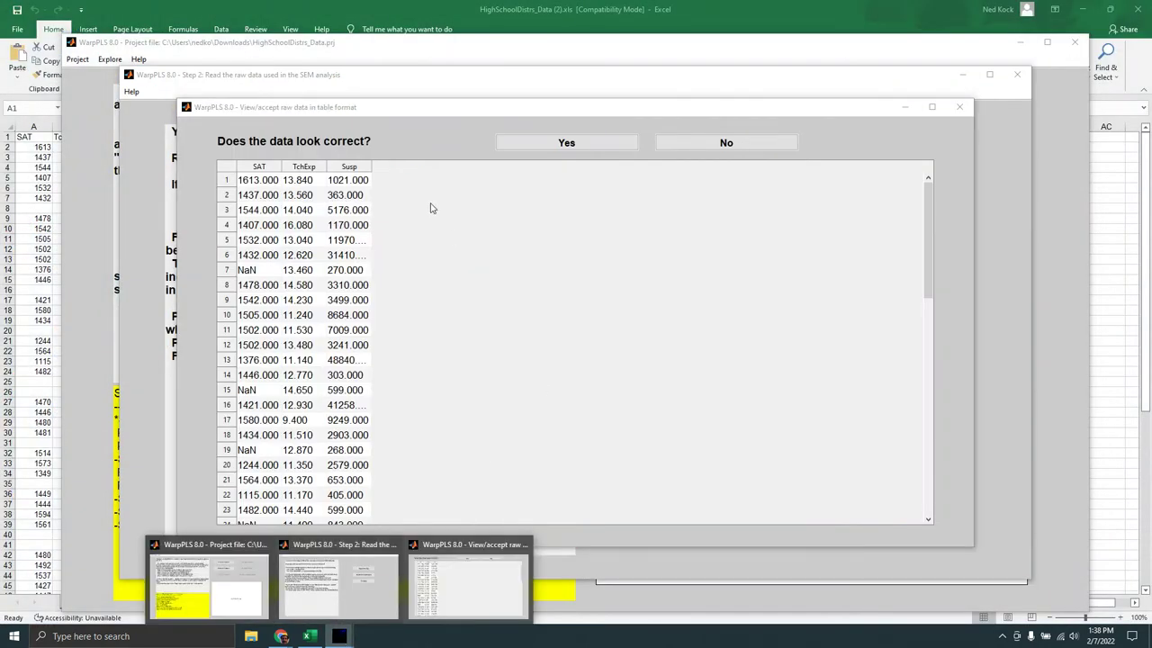
click(450, 112)
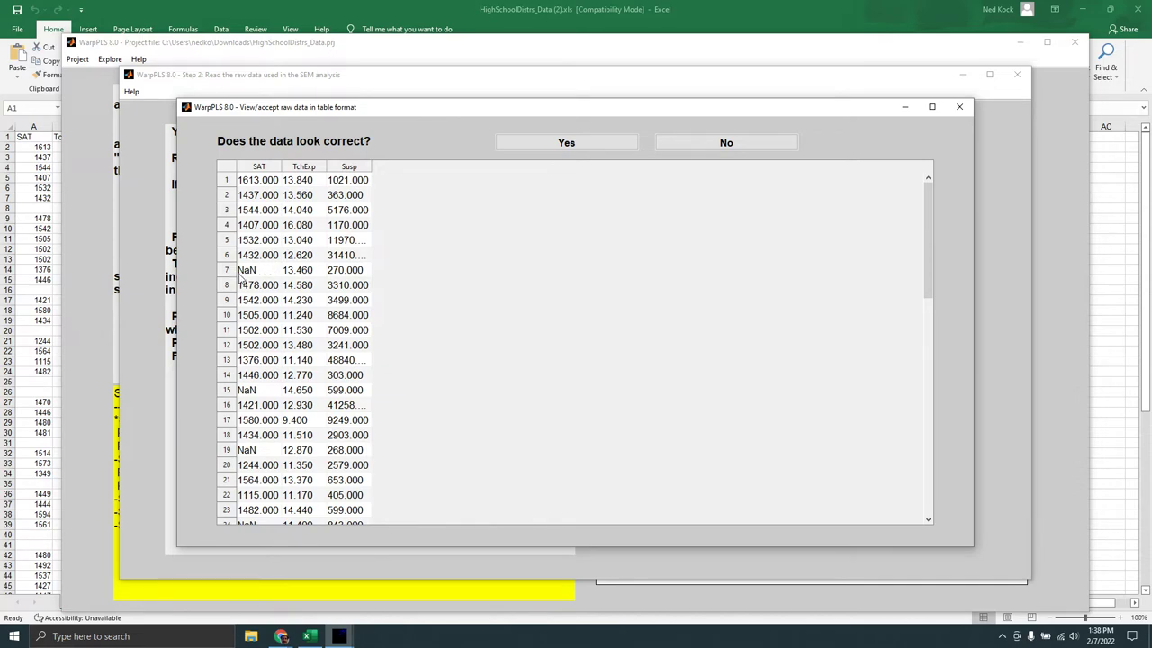
click(566, 144)
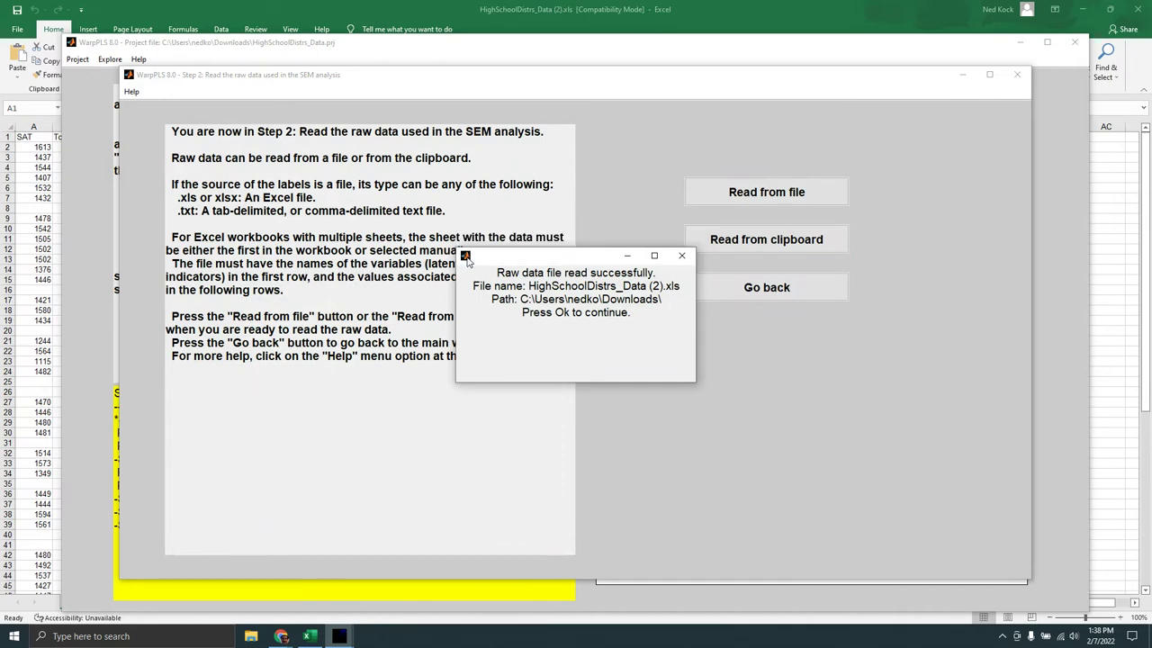
key(Return)
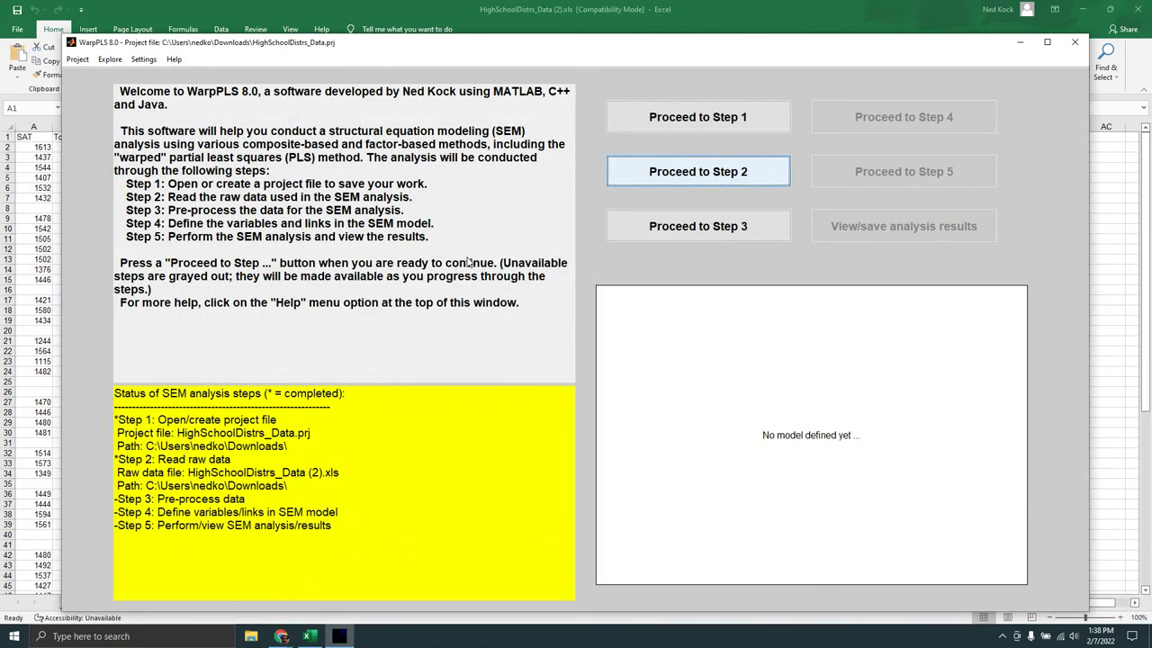
- Run the Step 3 data pre-processing, review its results report, and close the report
click(668, 231)
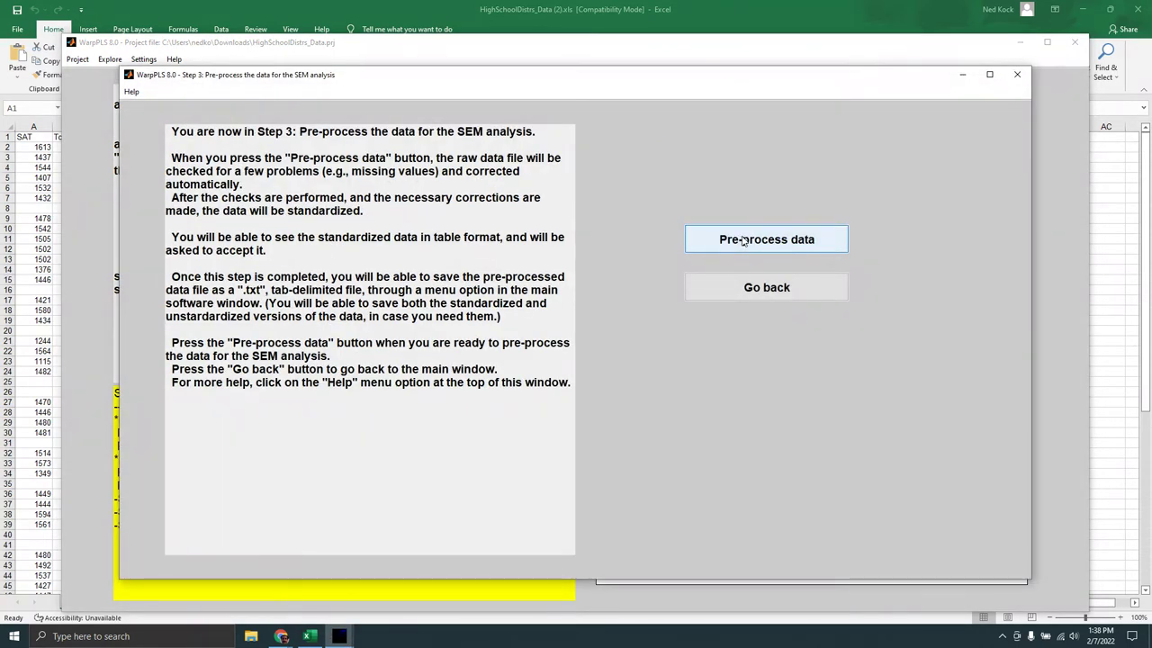
click(743, 241)
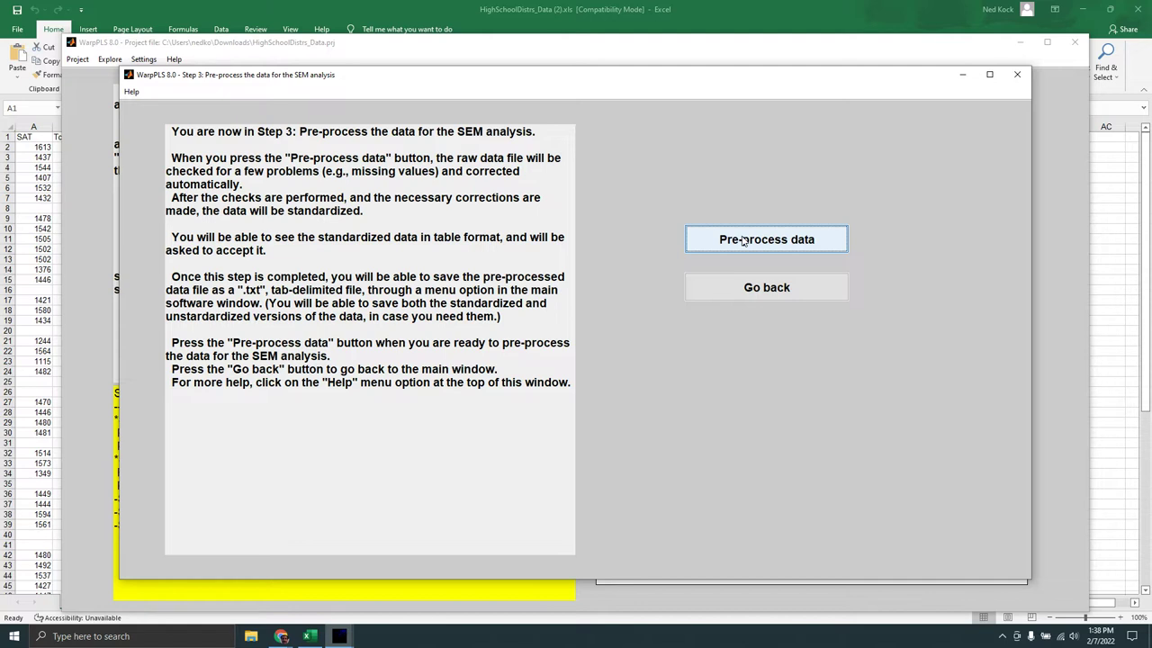
click(743, 241)
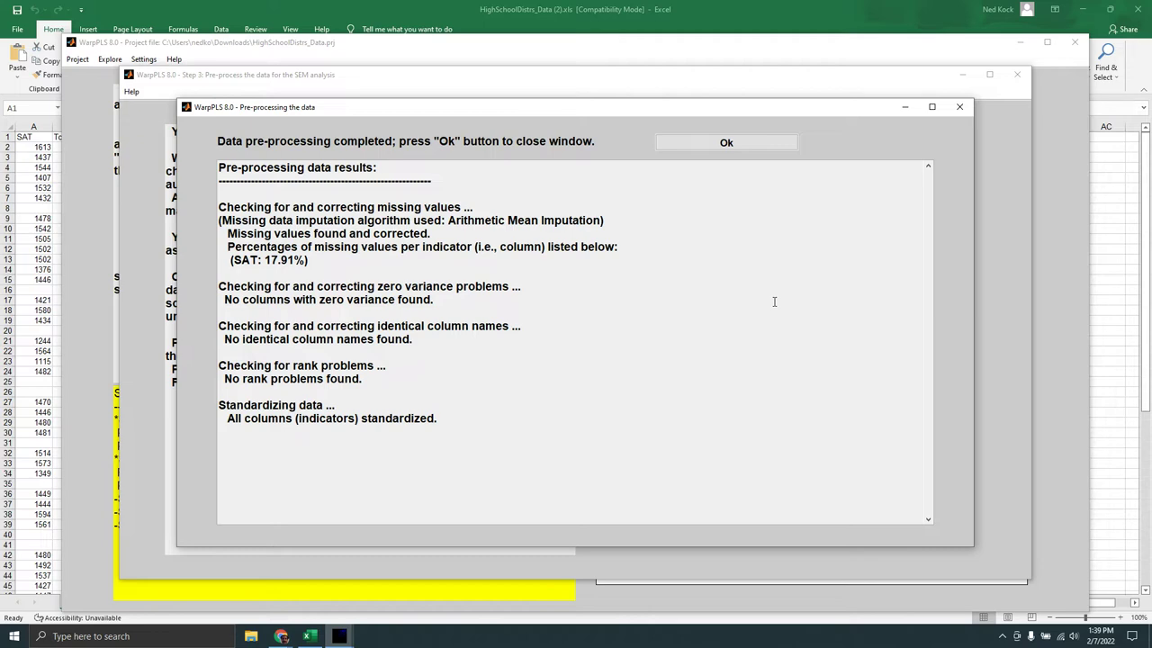
click(761, 146)
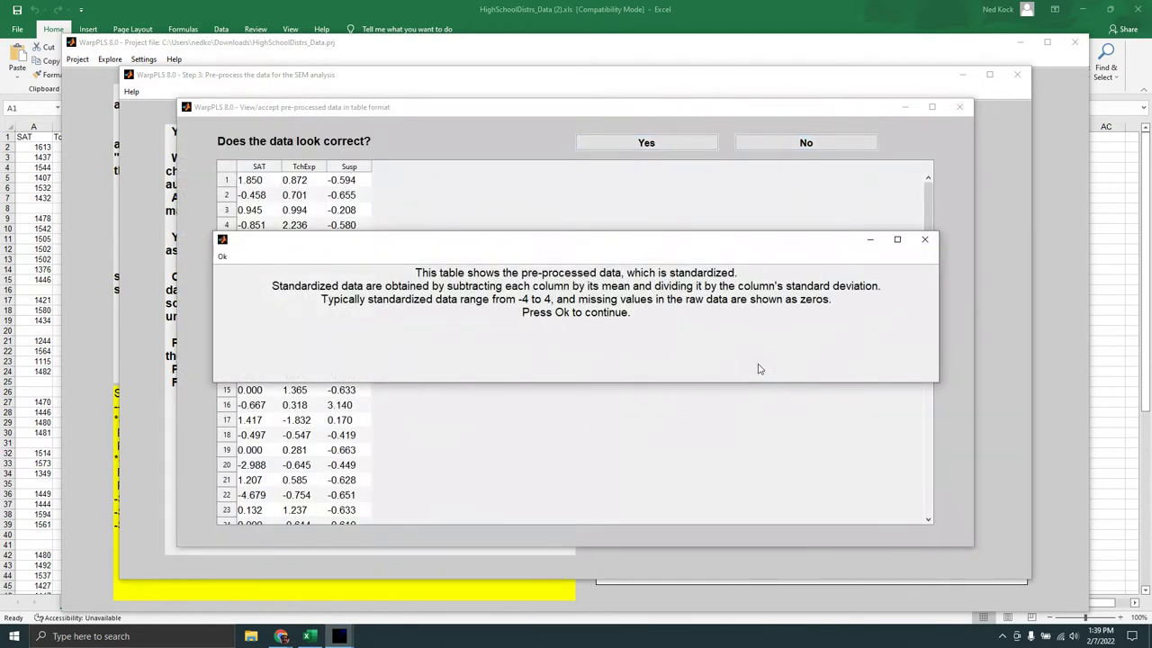
- Look through the standardized data table and accept it as correct
click(222, 257)
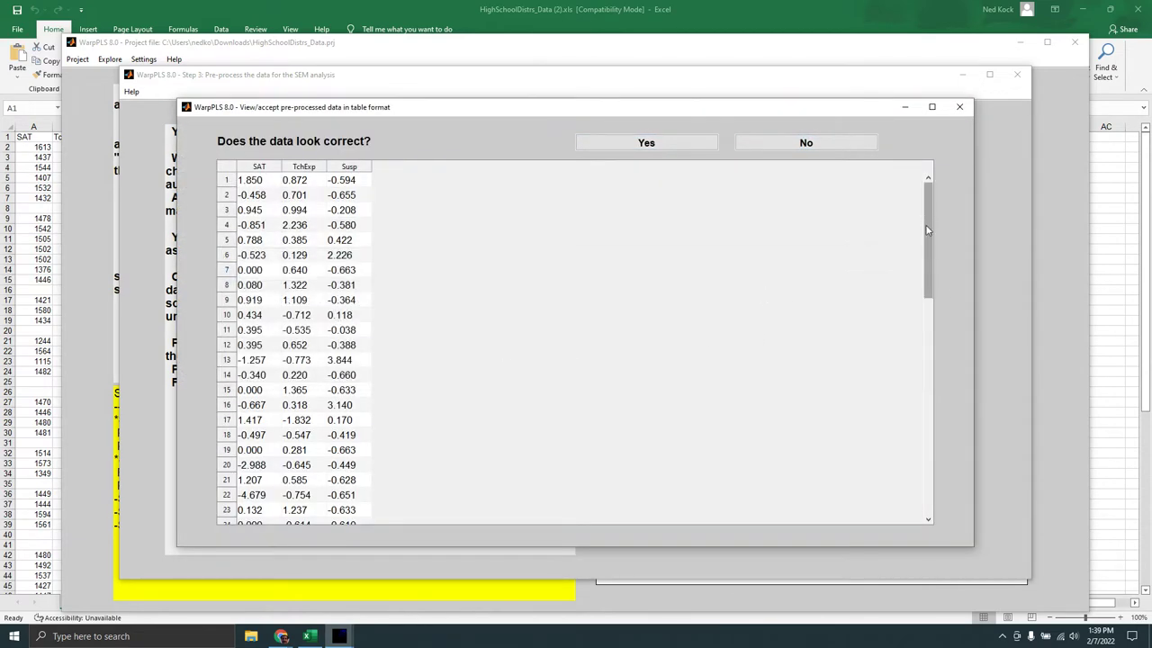
mouse_move(928, 231)
mouse_down()
mouse_move(927, 472)
mouse_move(928, 216)
mouse_up()
drag(926, 204, 926, 180)
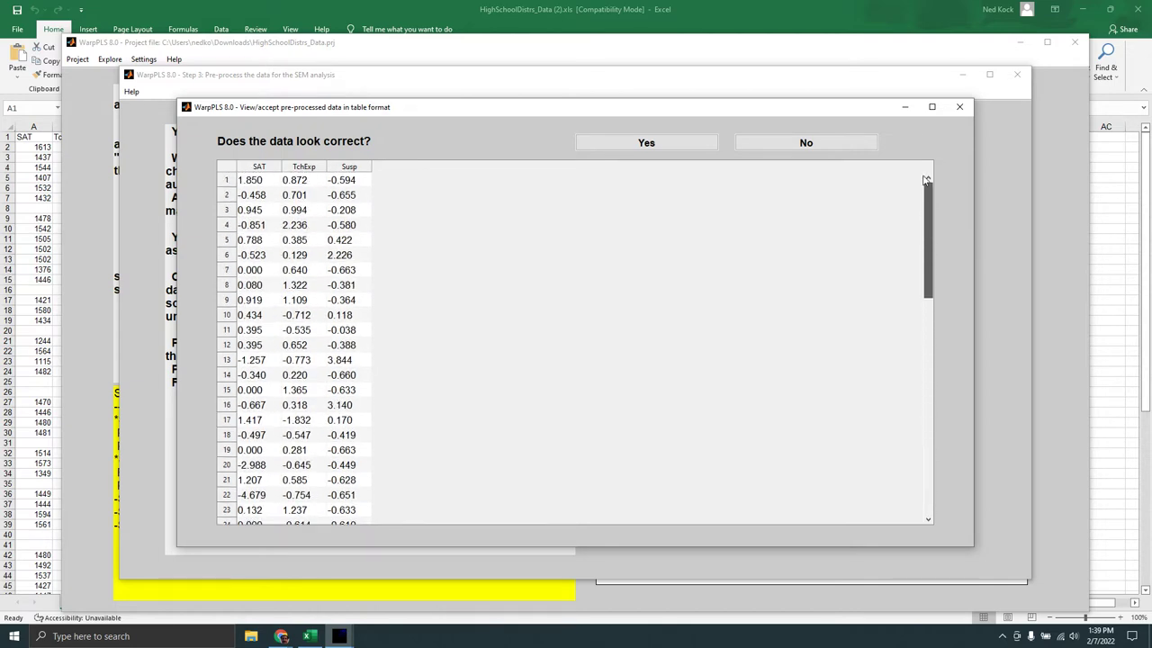
click(626, 144)
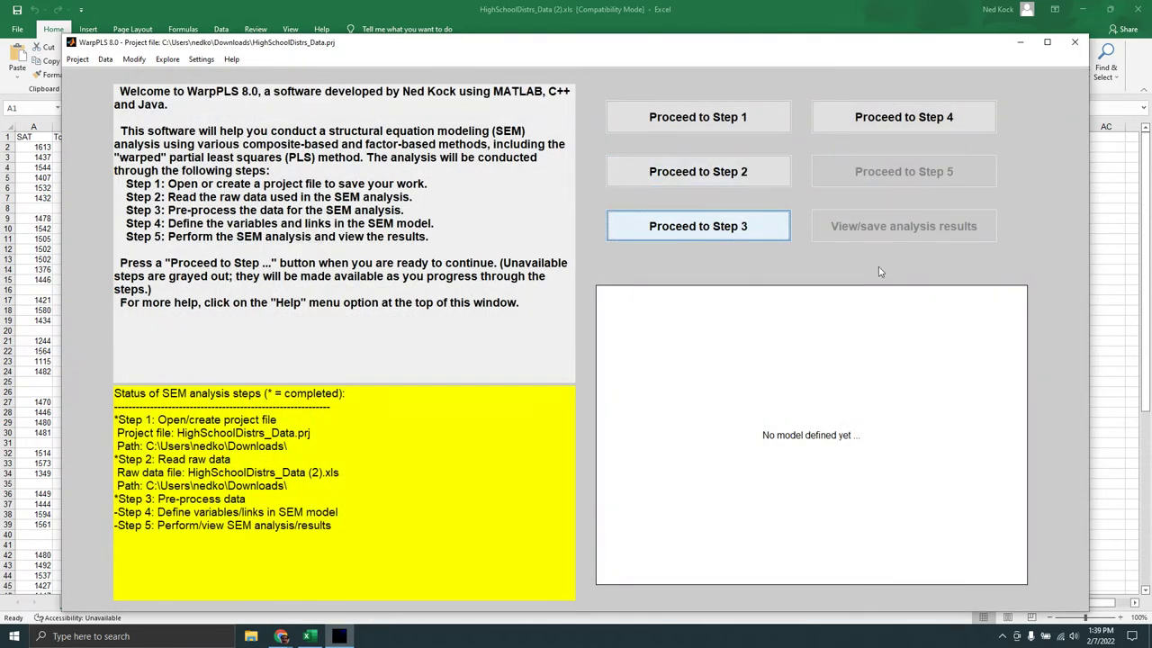
- Start defining the SEM model in Step 4 and create a reflective latent variable SAT with the SAT indicator
click(873, 118)
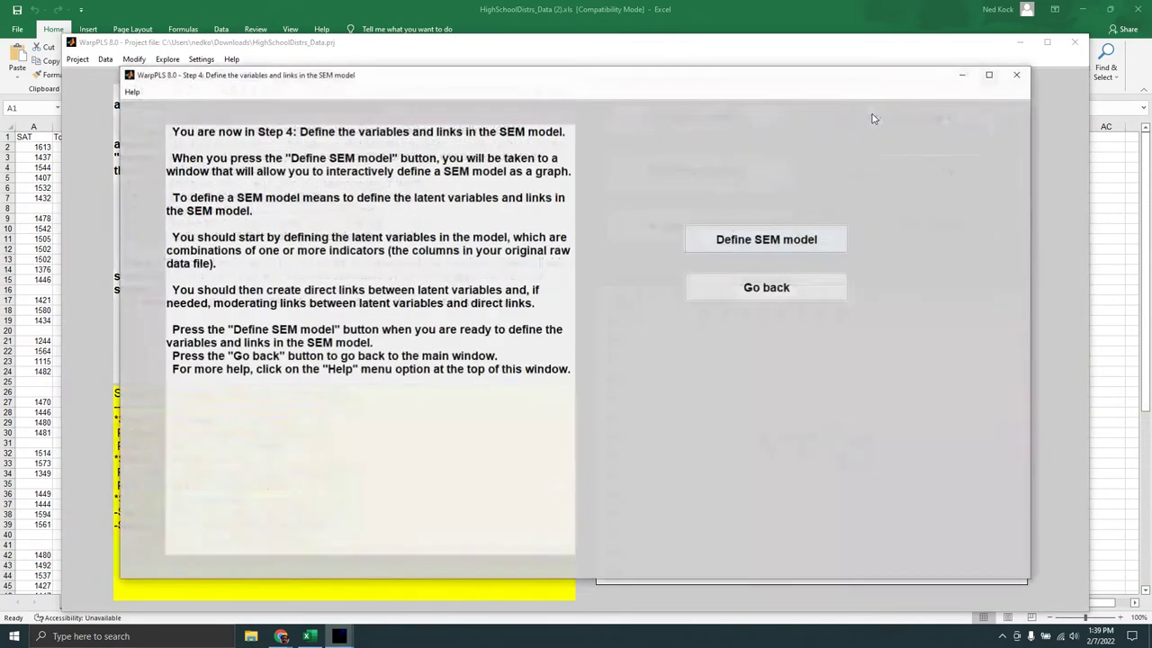
click(787, 240)
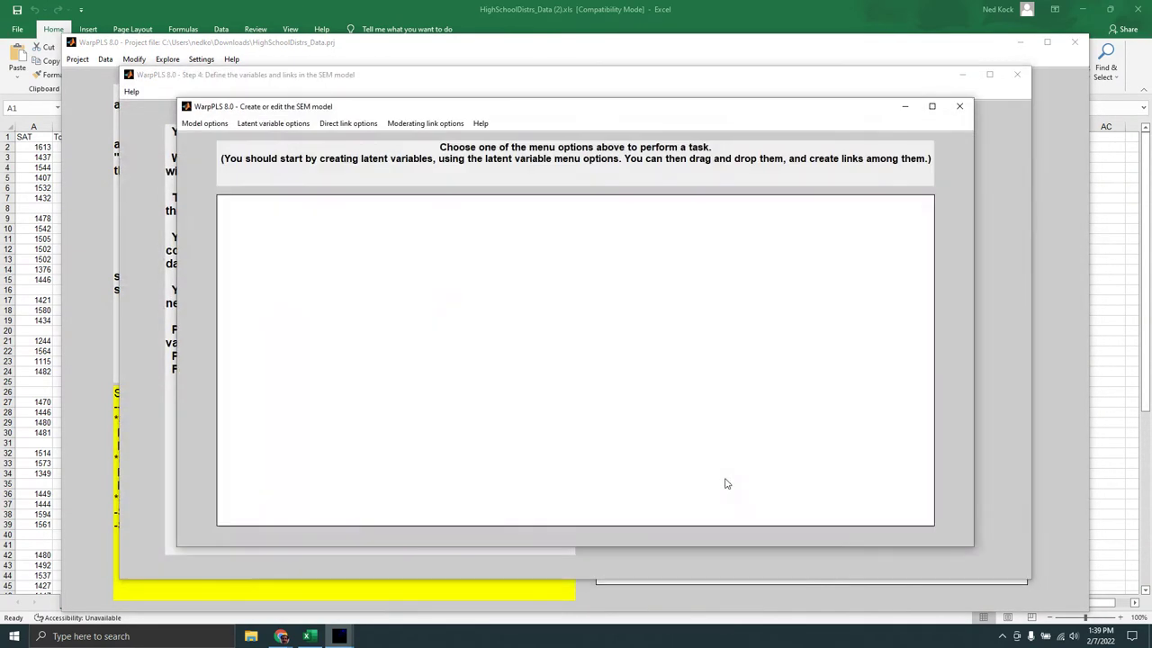
click(275, 124)
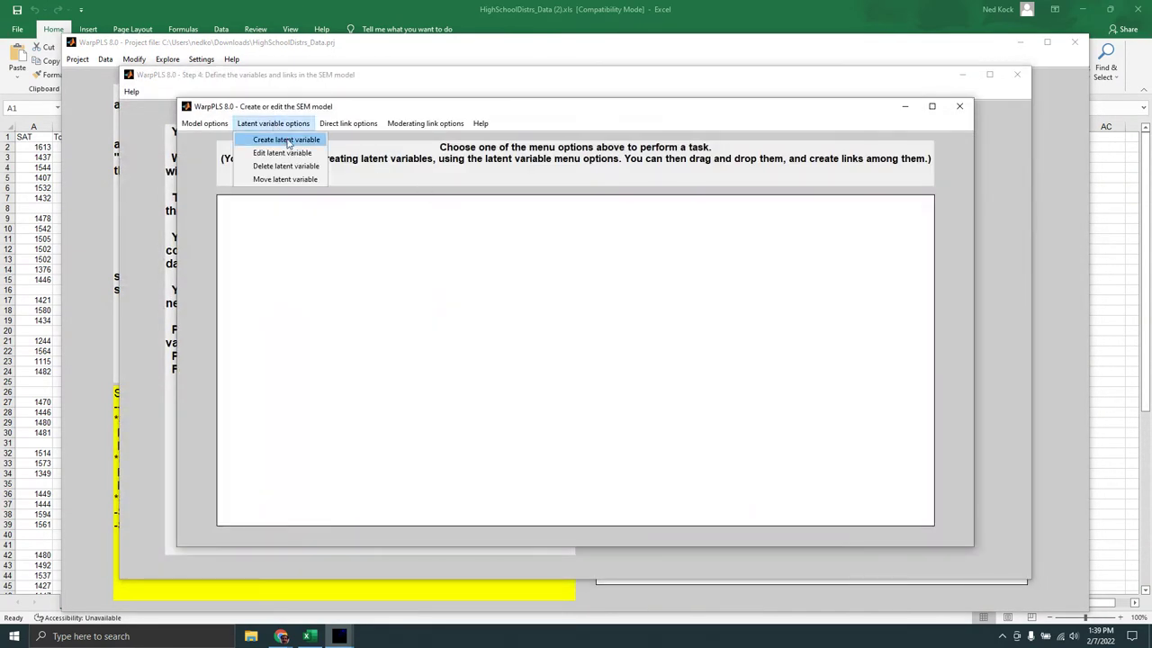
click(289, 144)
click(679, 340)
drag(551, 189, 461, 194)
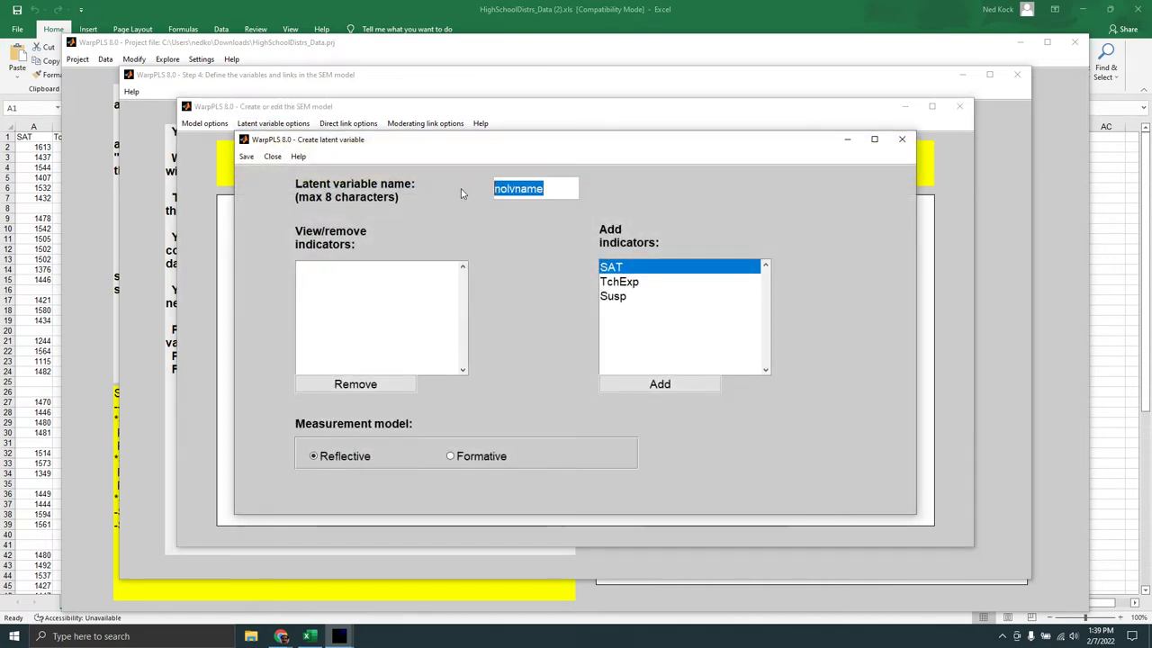
text(SAT)
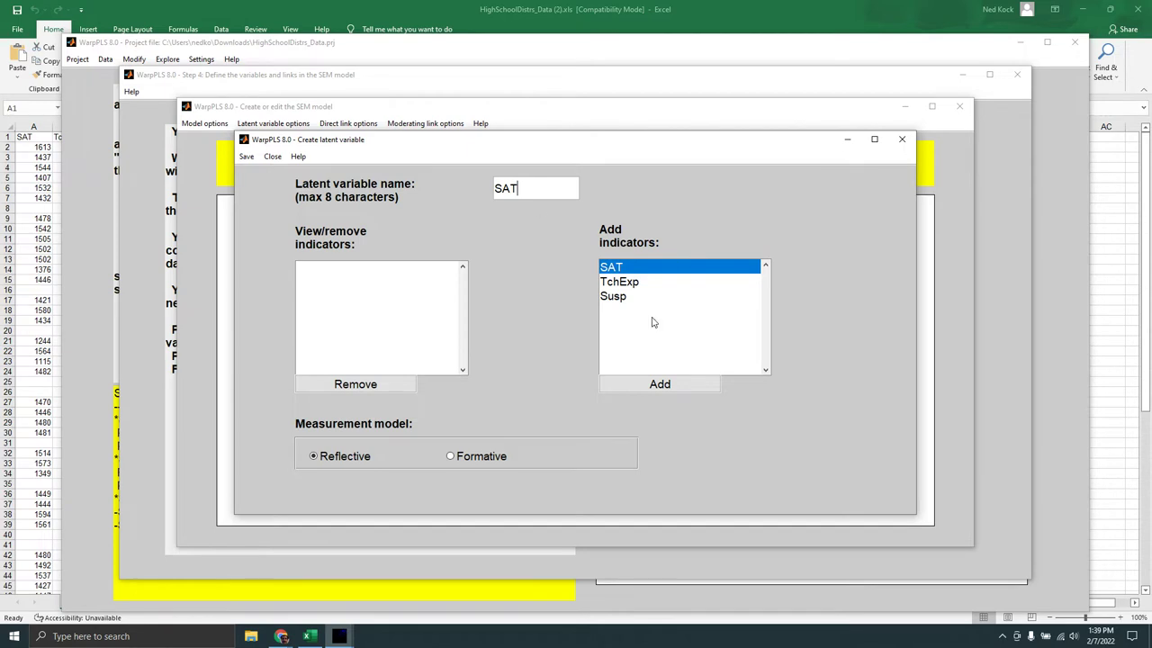
click(666, 386)
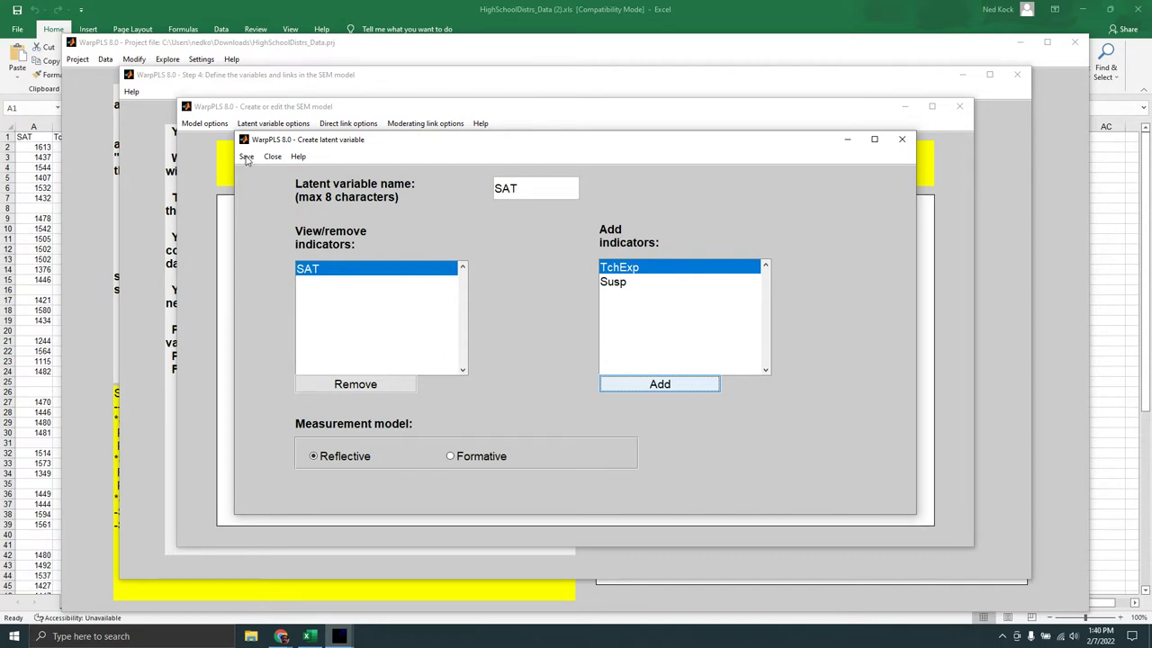
click(246, 158)
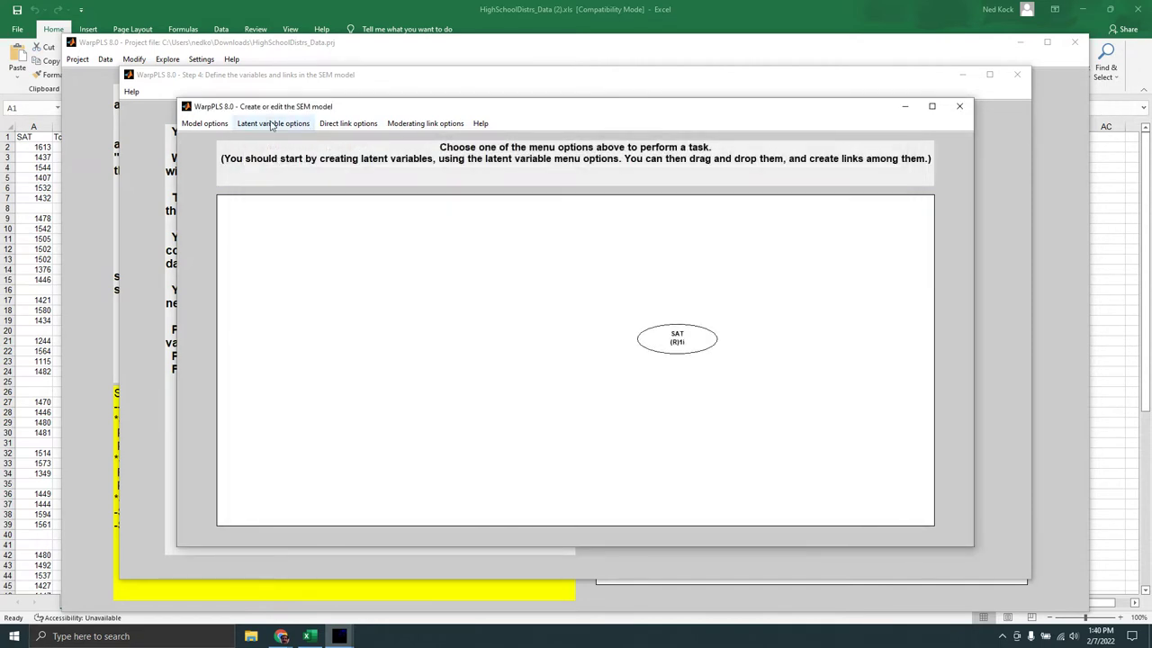
- Create a reflective latent variable TchExp with the TchExp indicator, placed above and to the left of SAT
click(271, 125)
click(281, 124)
click(274, 124)
click(279, 126)
click(279, 126)
click(282, 137)
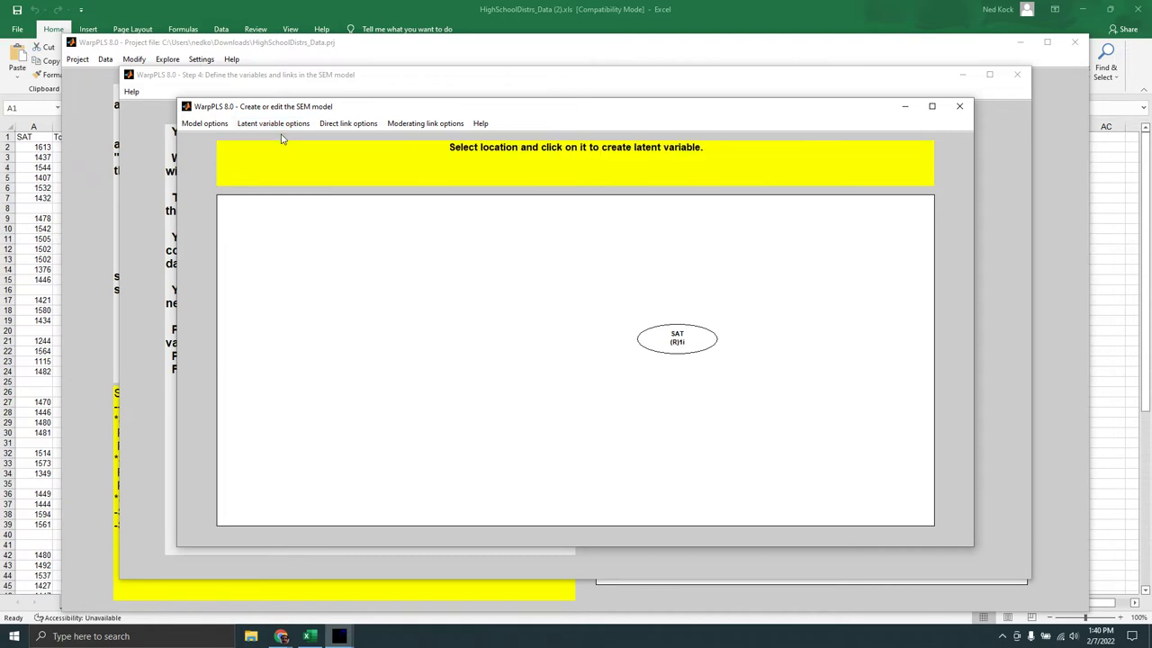
click(447, 285)
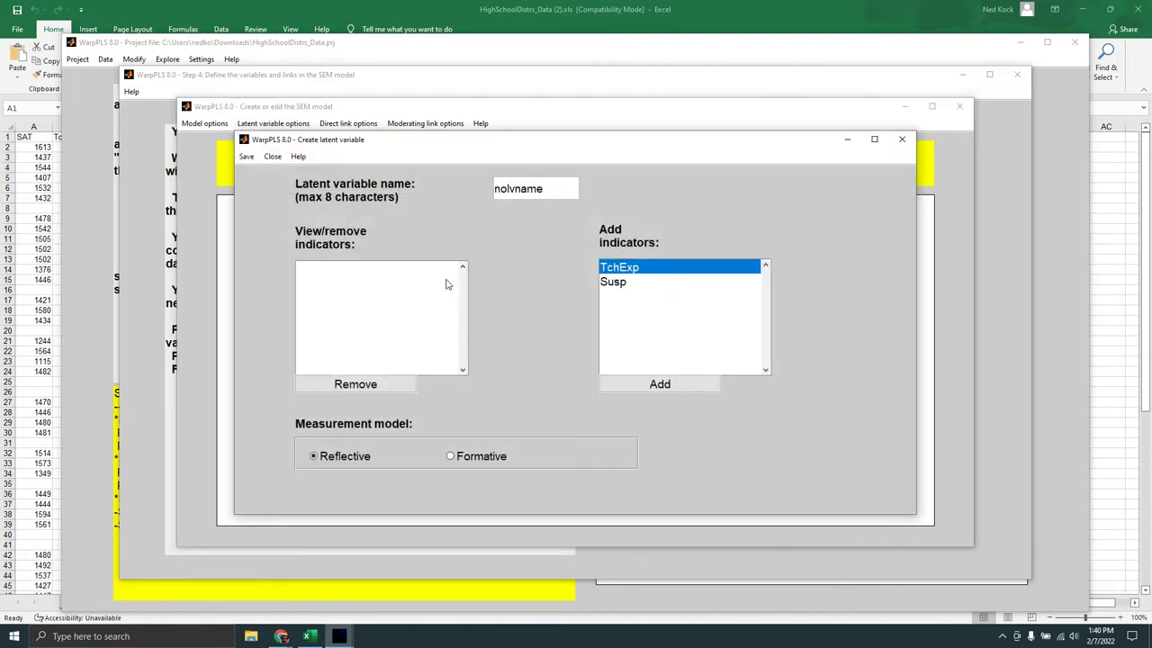
double_click(514, 189)
text(TC)
key(BackSpace)
text(chExp)
click(658, 384)
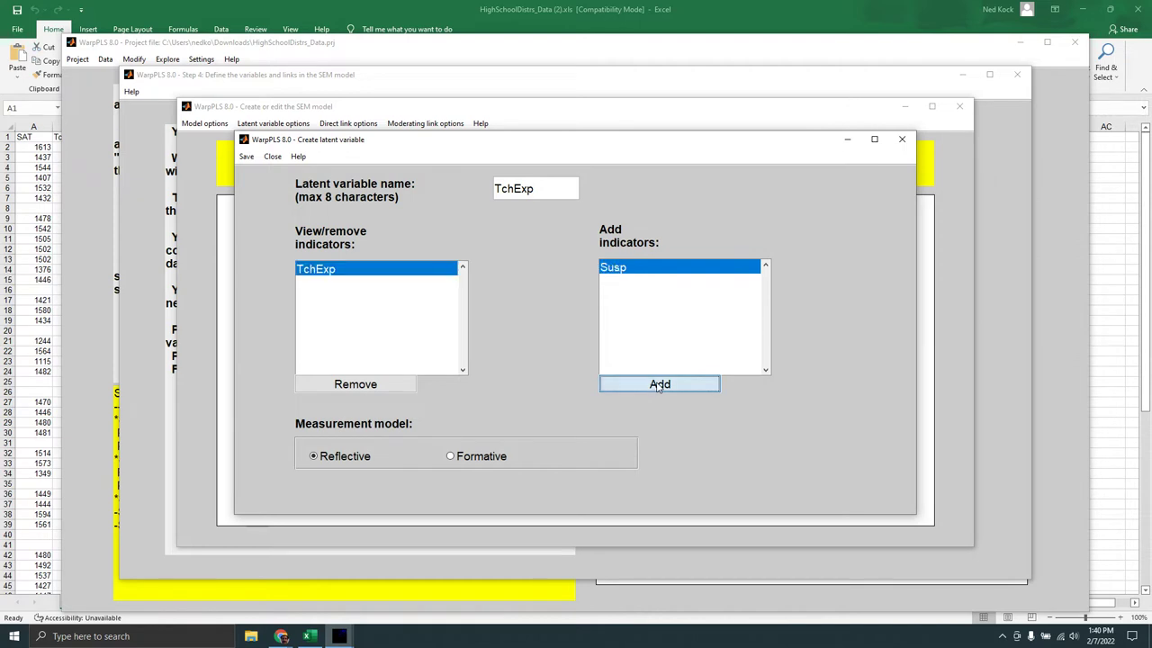
click(246, 156)
click(297, 172)
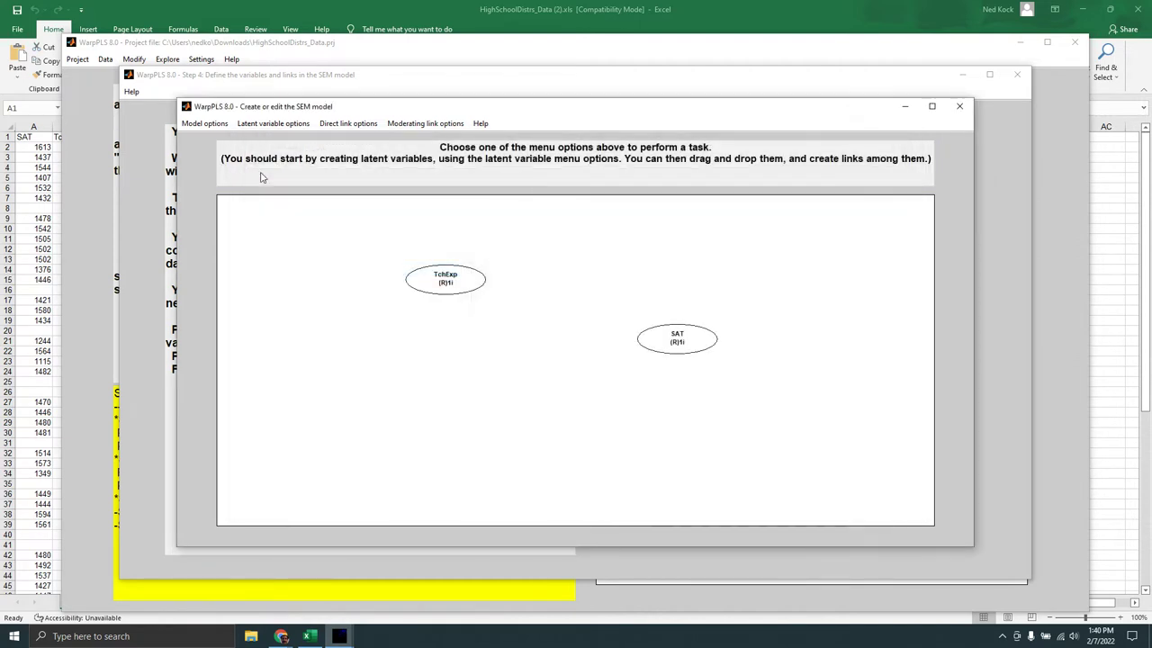
- Create a reflective latent variable Susp with the Susp indicator, placed below TchExp
click(282, 126)
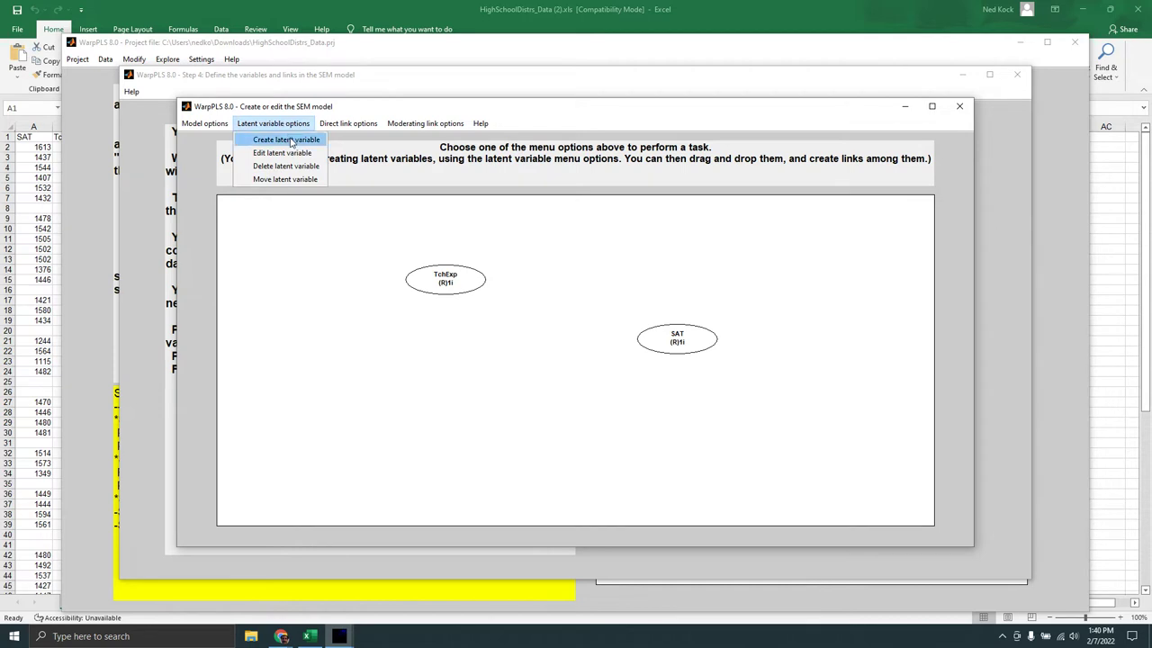
click(288, 140)
click(453, 420)
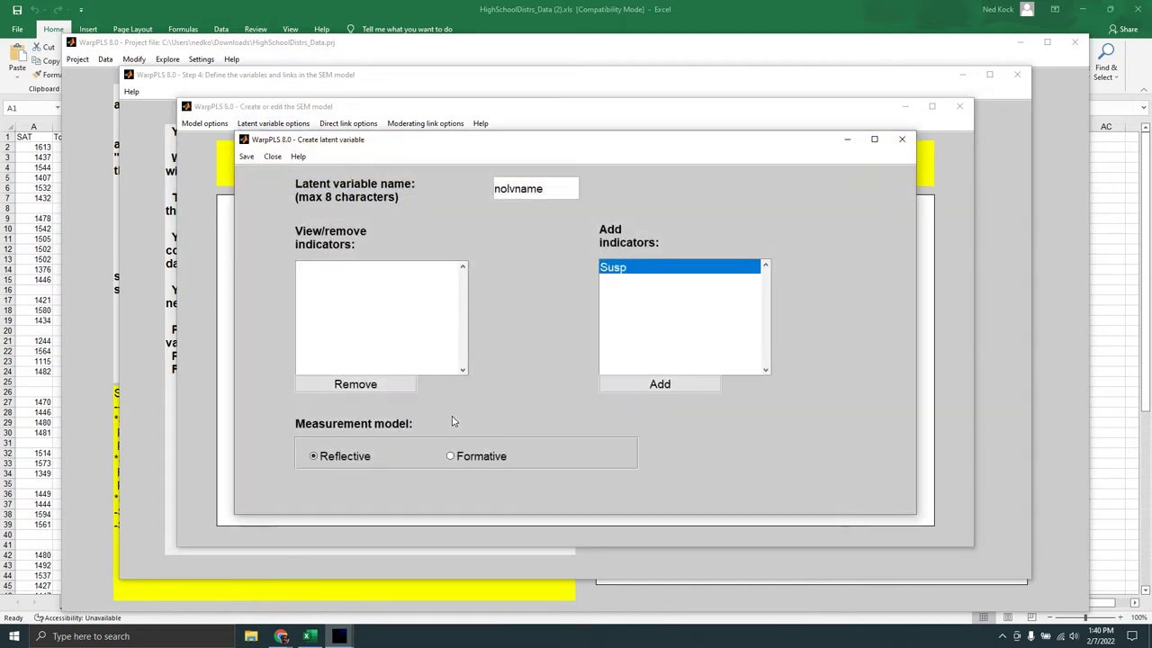
drag(549, 191, 493, 191)
text(Susp)
click(659, 384)
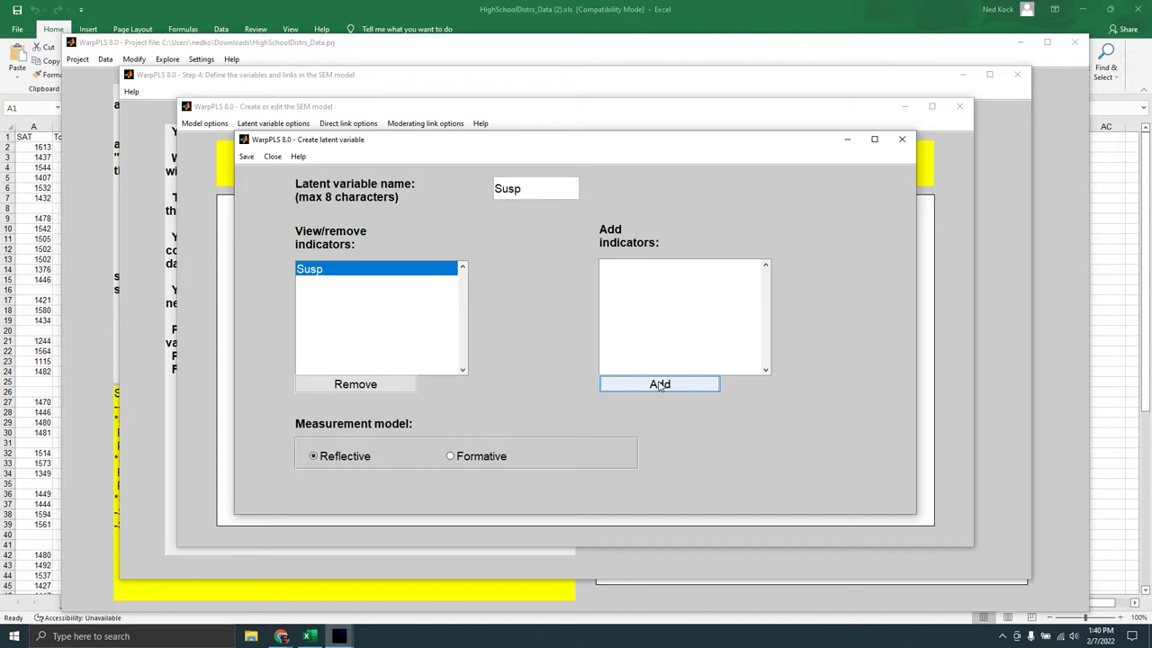
click(246, 156)
click(288, 173)
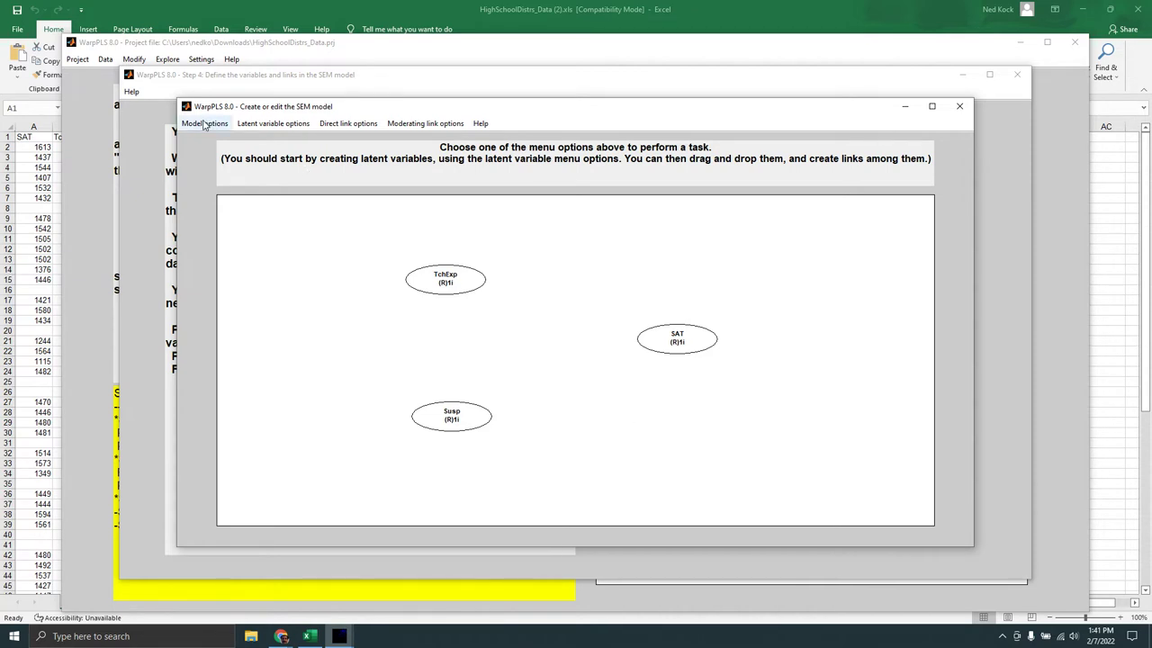
- Create a direct link from TchExp to SAT
click(348, 127)
click(364, 142)
click(459, 279)
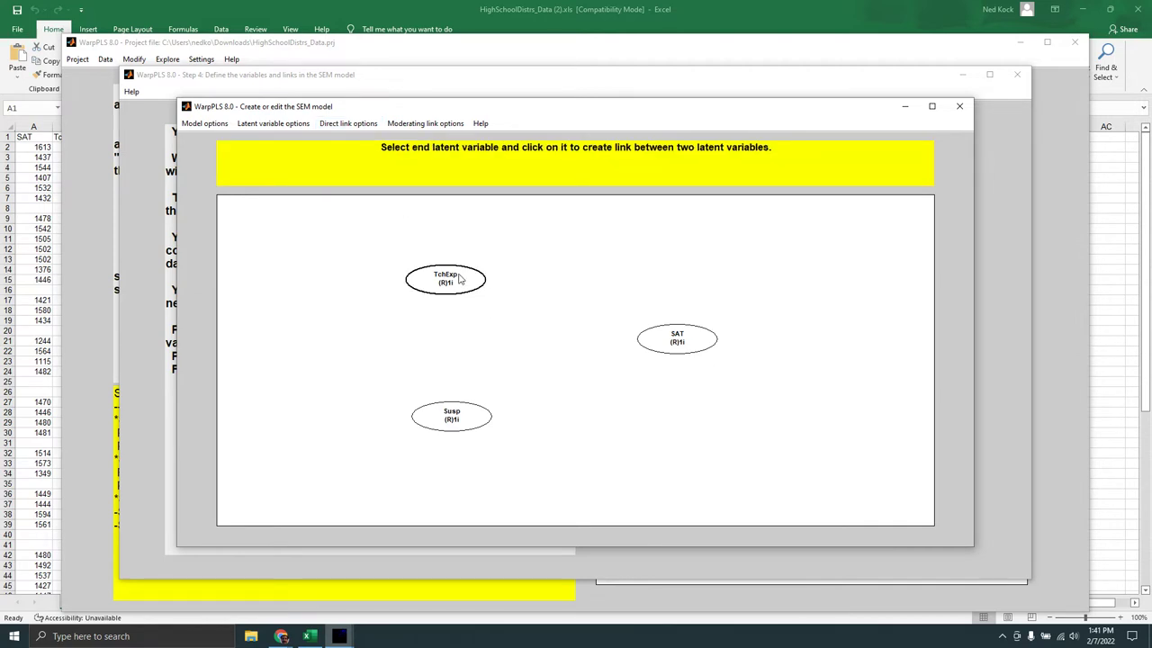
click(681, 344)
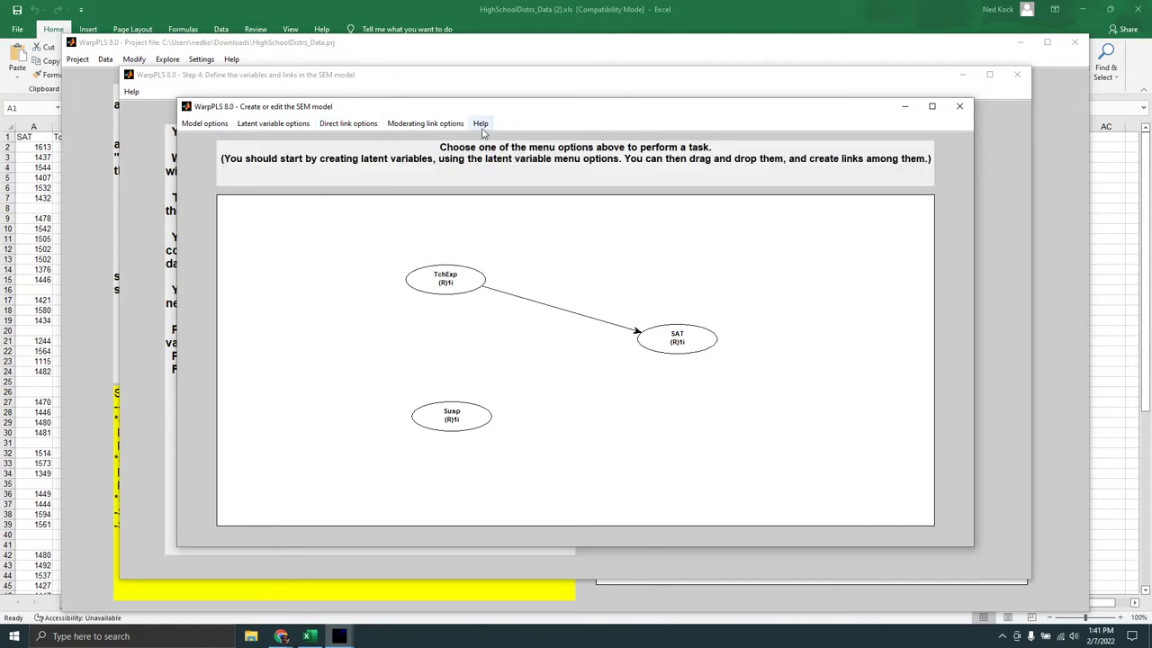
- Create a direct link from Susp to SAT, and save and close the completed SEM model
click(355, 126)
click(365, 142)
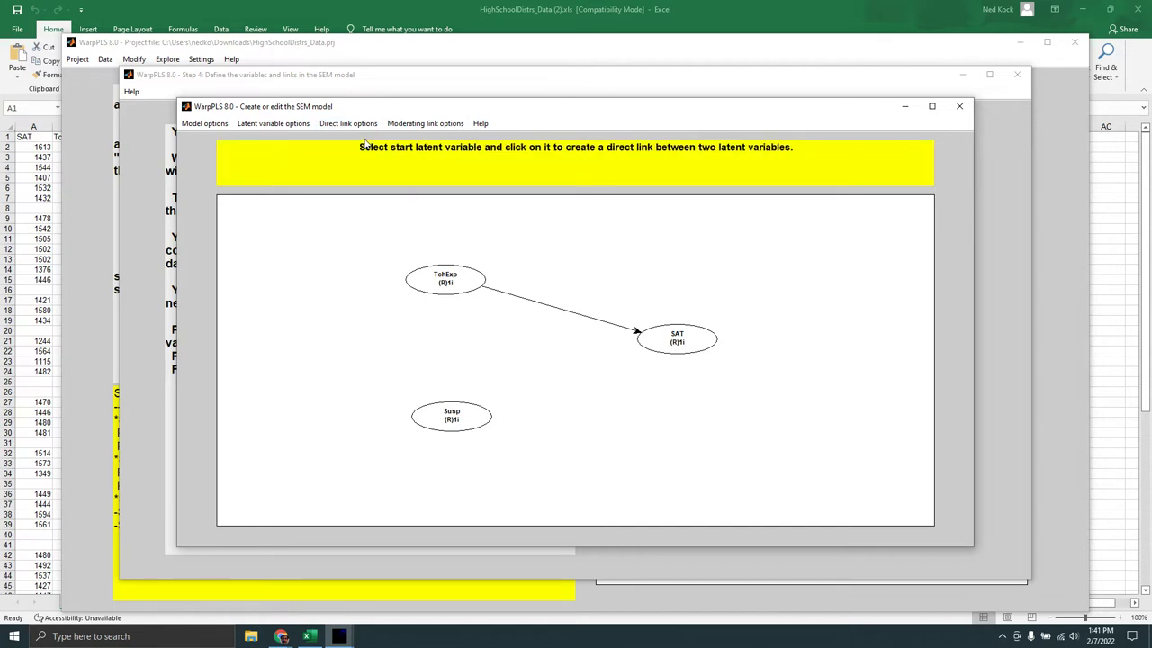
click(365, 144)
click(348, 124)
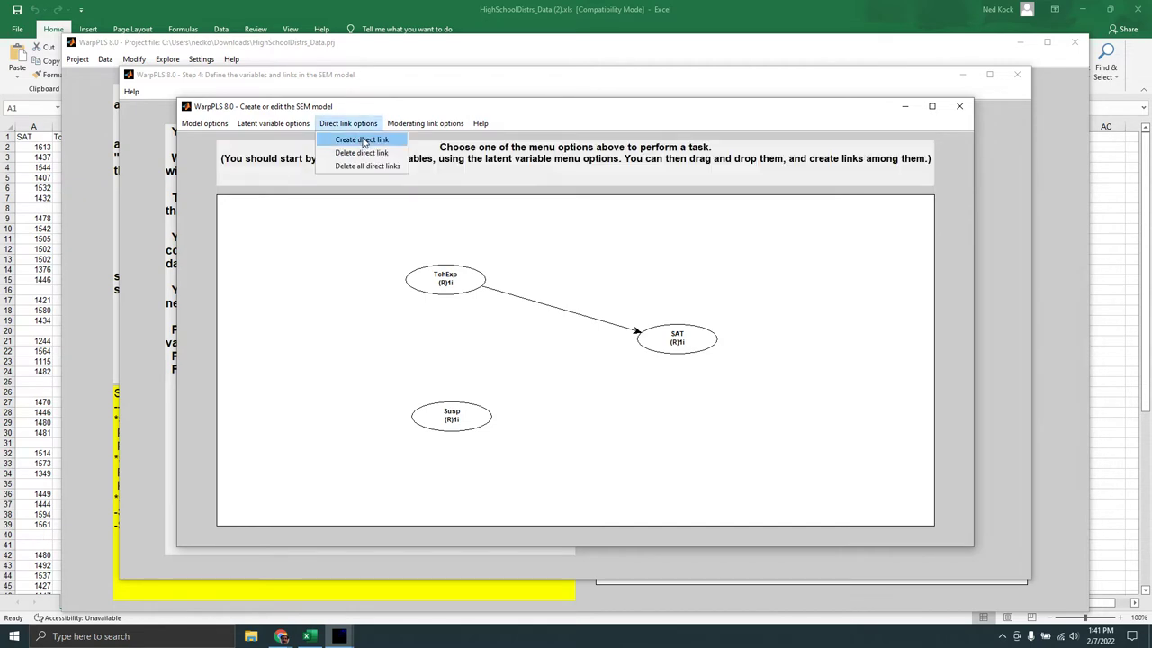
click(364, 142)
click(452, 417)
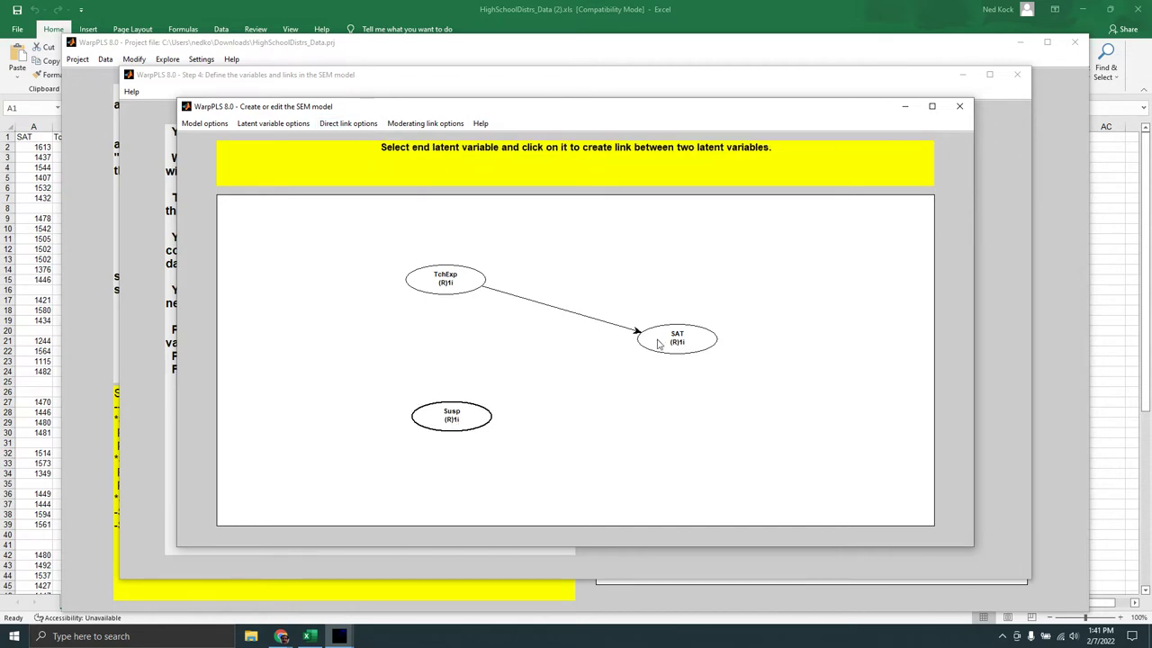
click(681, 343)
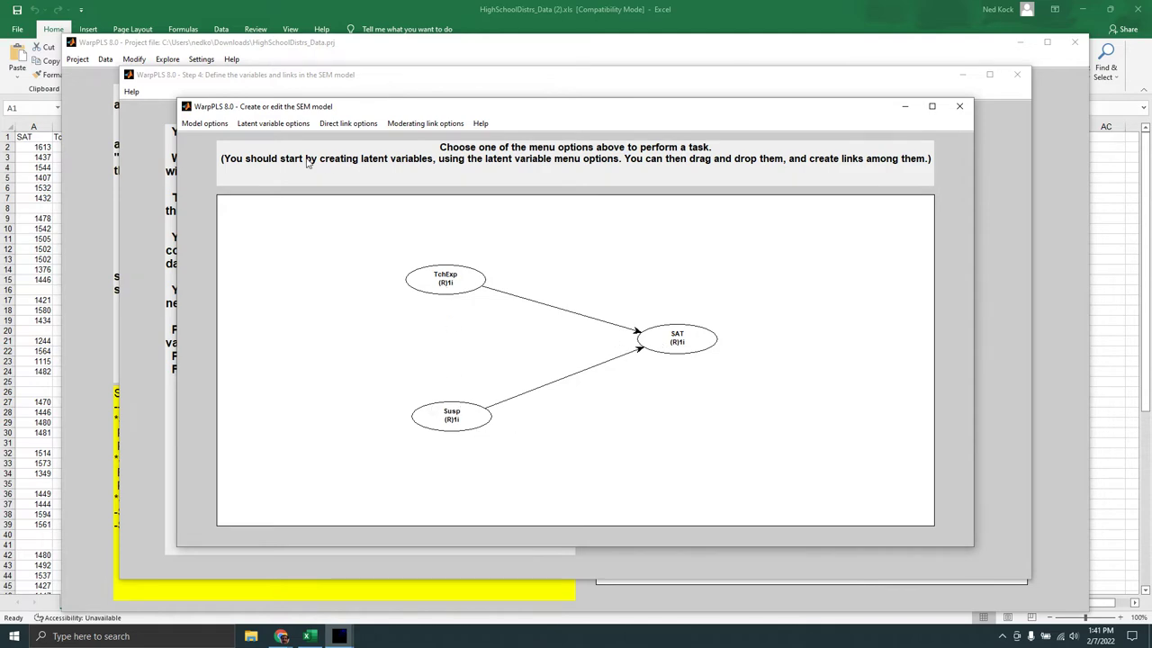
click(208, 125)
click(227, 141)
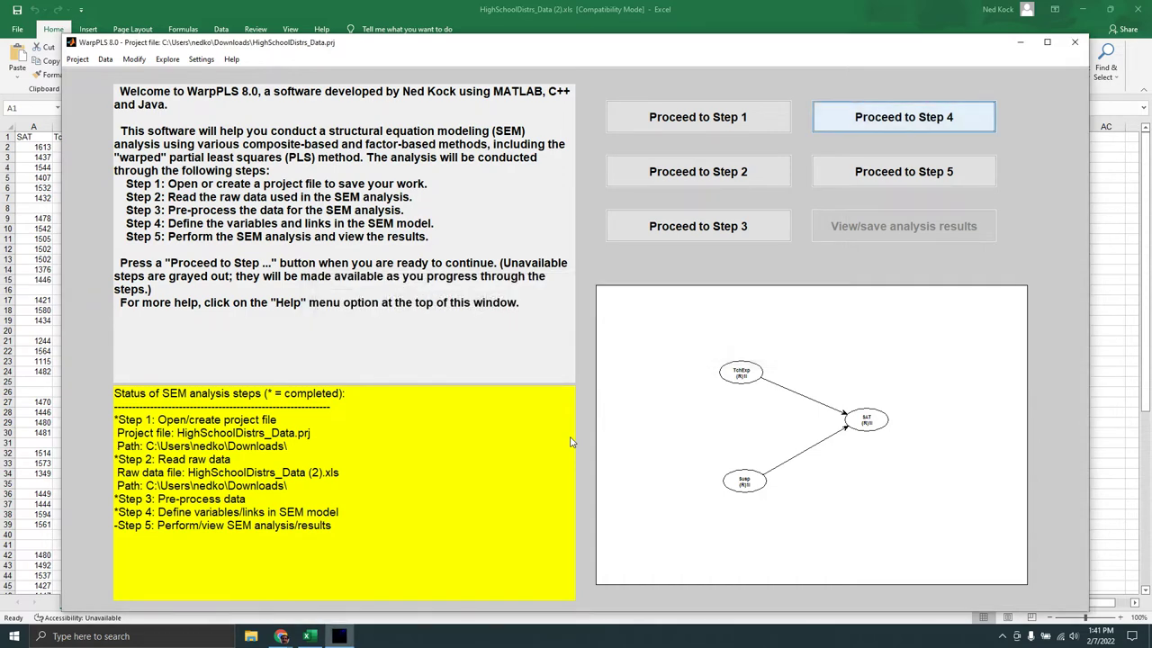
- Set the general settings to the Robust Path Analysis outer model algorithm and the Linear default inner model algorithm, and save them
click(202, 60)
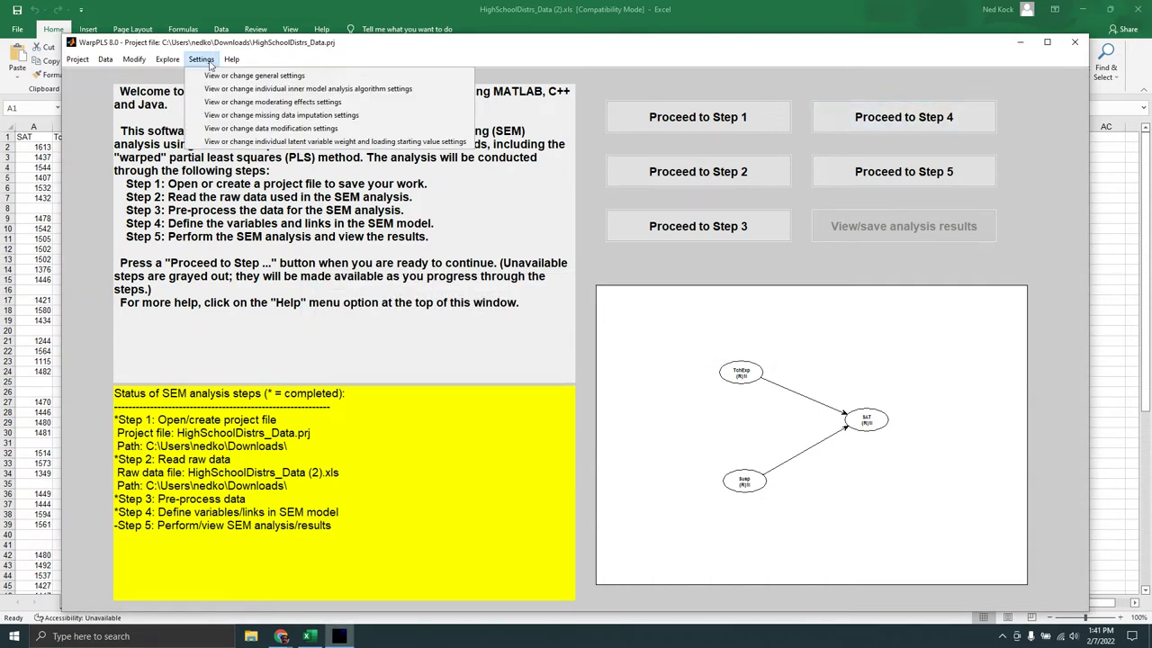
click(226, 77)
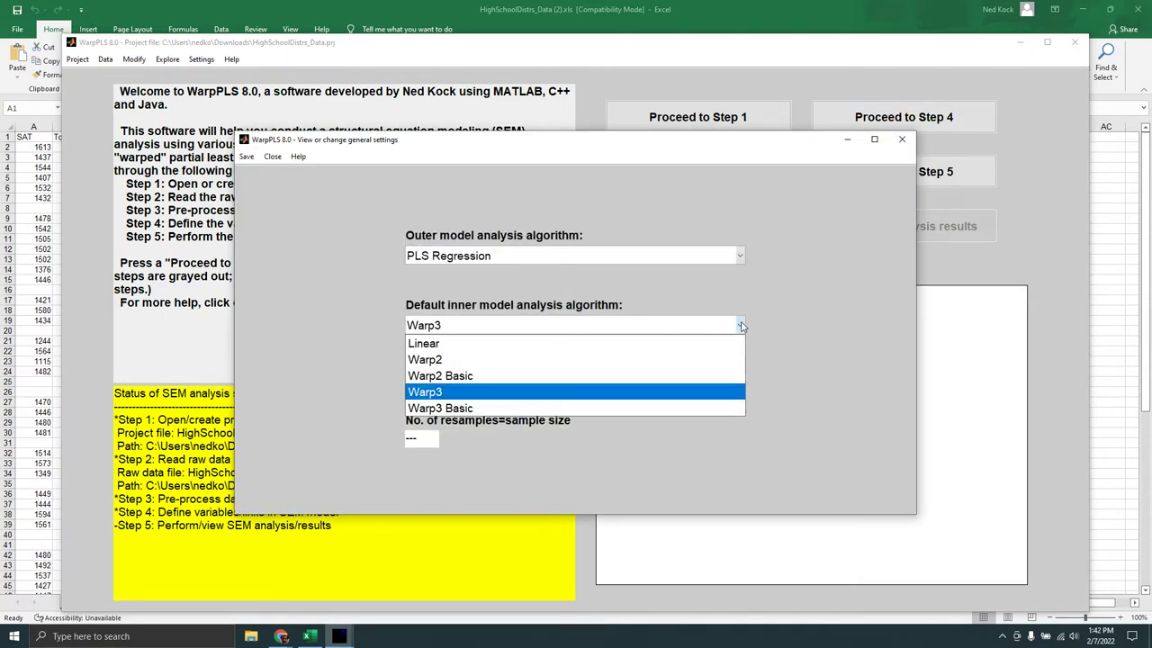
click(537, 343)
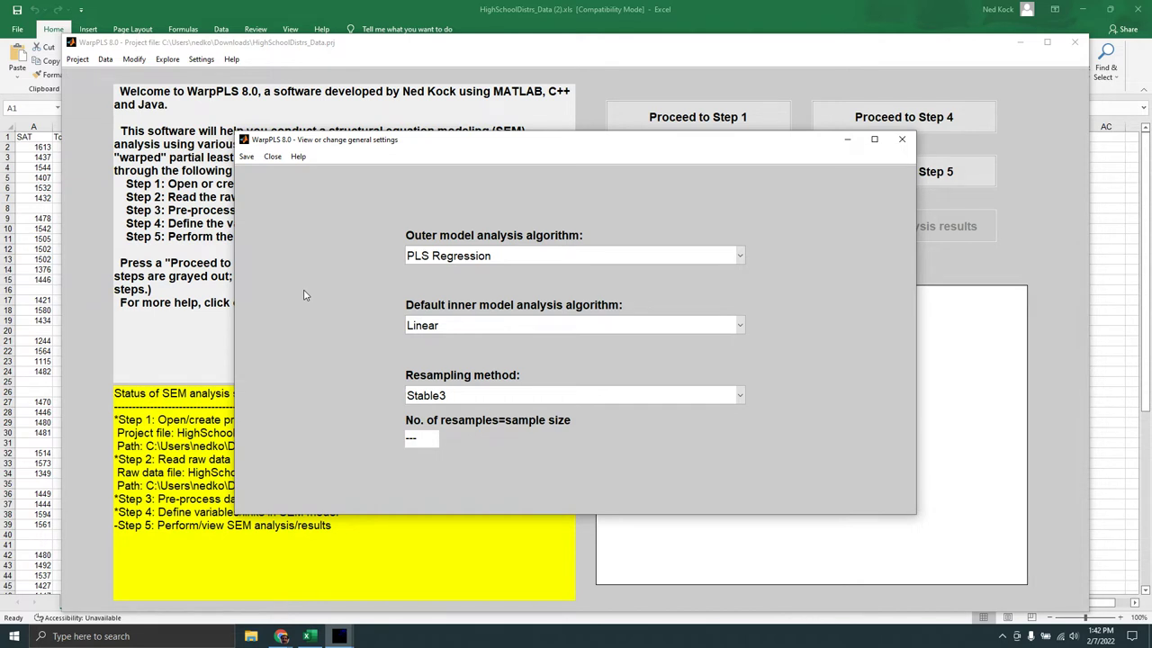
click(742, 259)
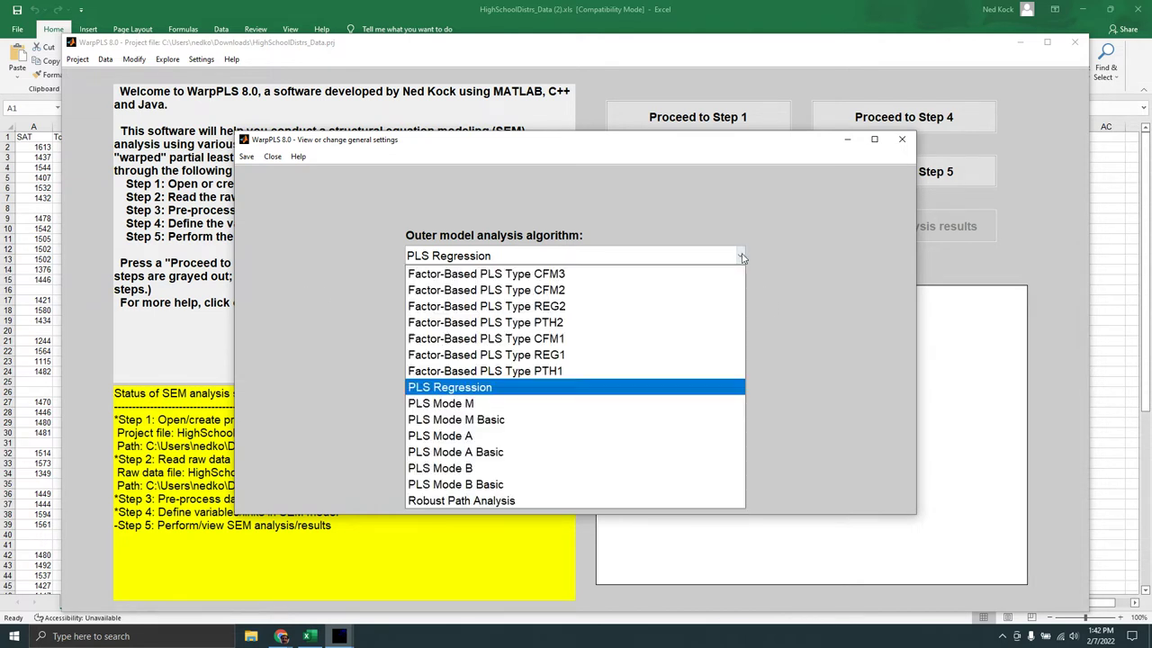
click(559, 500)
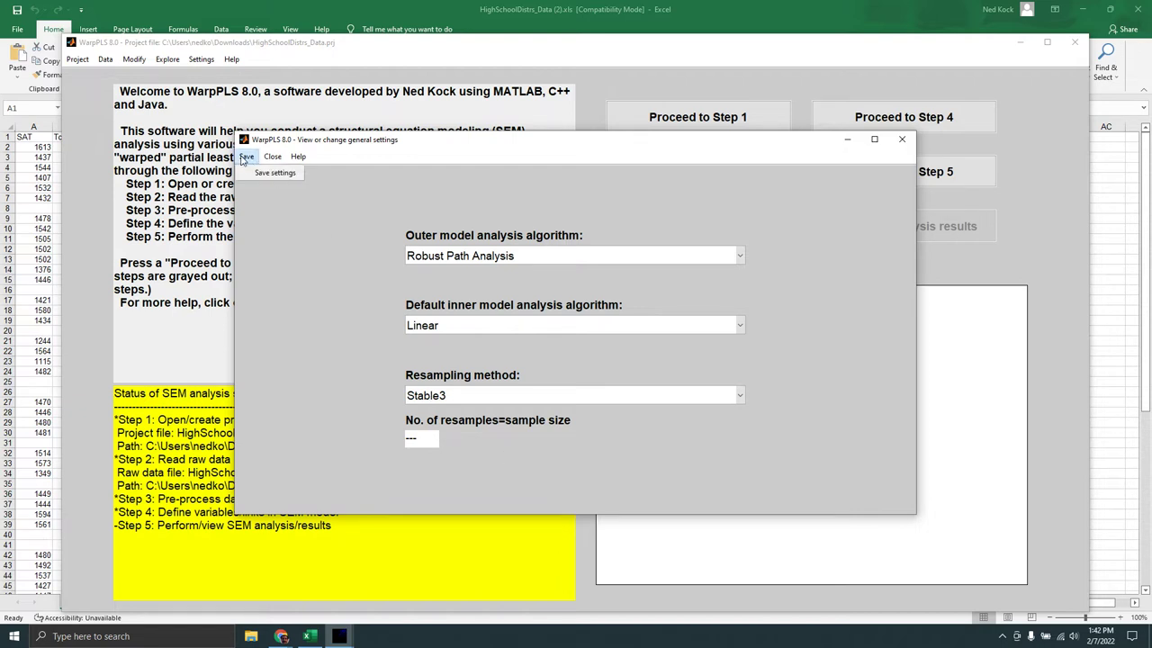
click(261, 173)
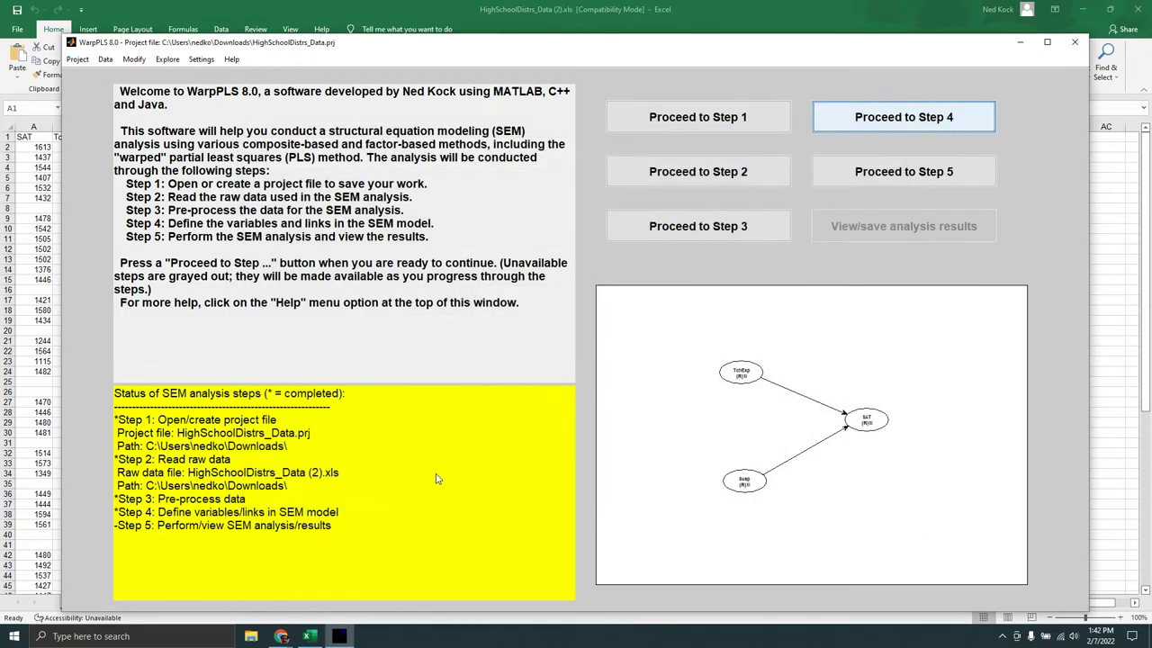
- Run the Step 5 SEM analysis on the defined model
click(894, 173)
click(796, 241)
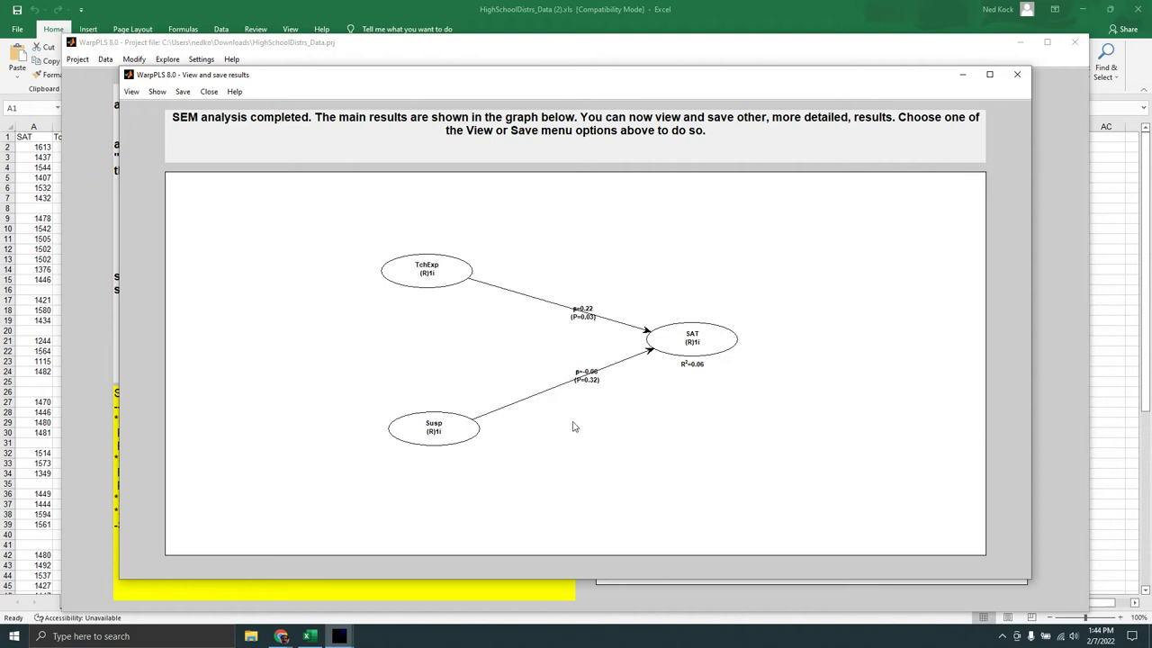
- Switch to Excel to review the research question on the Description sheet, and return to the WarpPLS results graph to compare the path coefficients
click(475, 16)
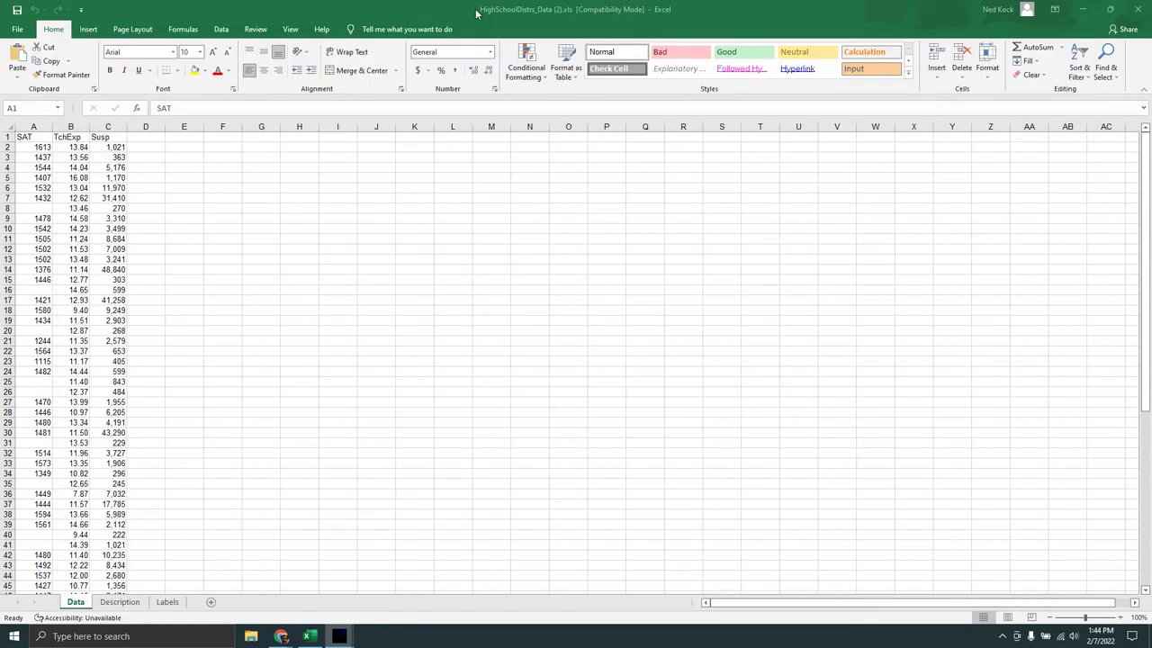
click(120, 602)
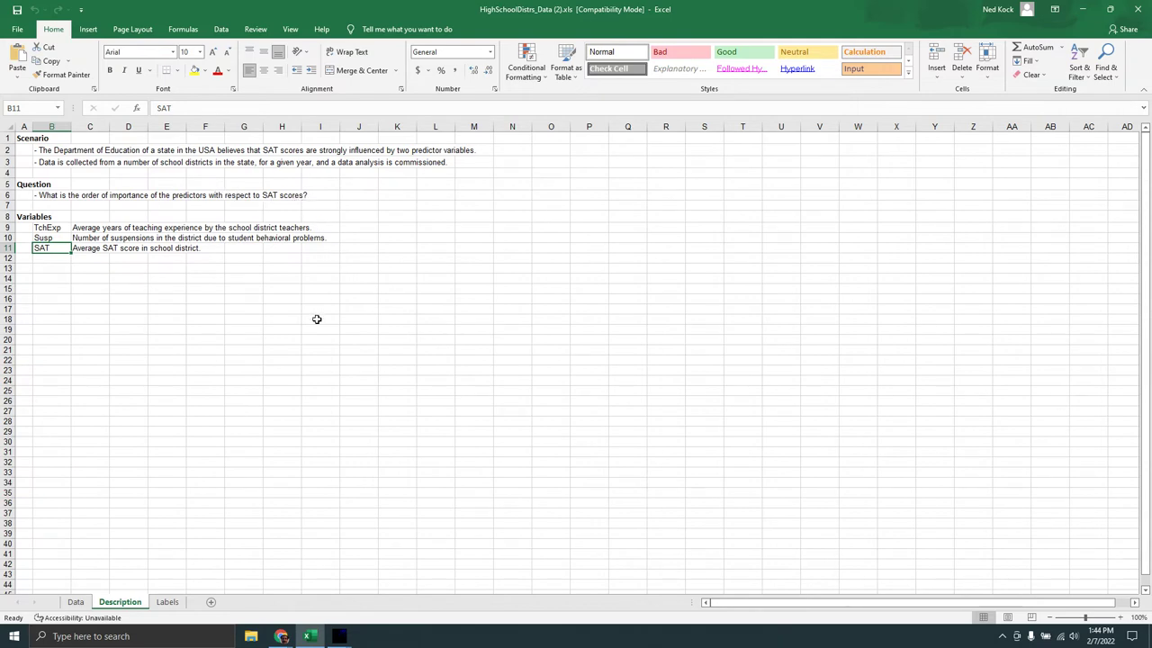
click(338, 636)
click(405, 583)
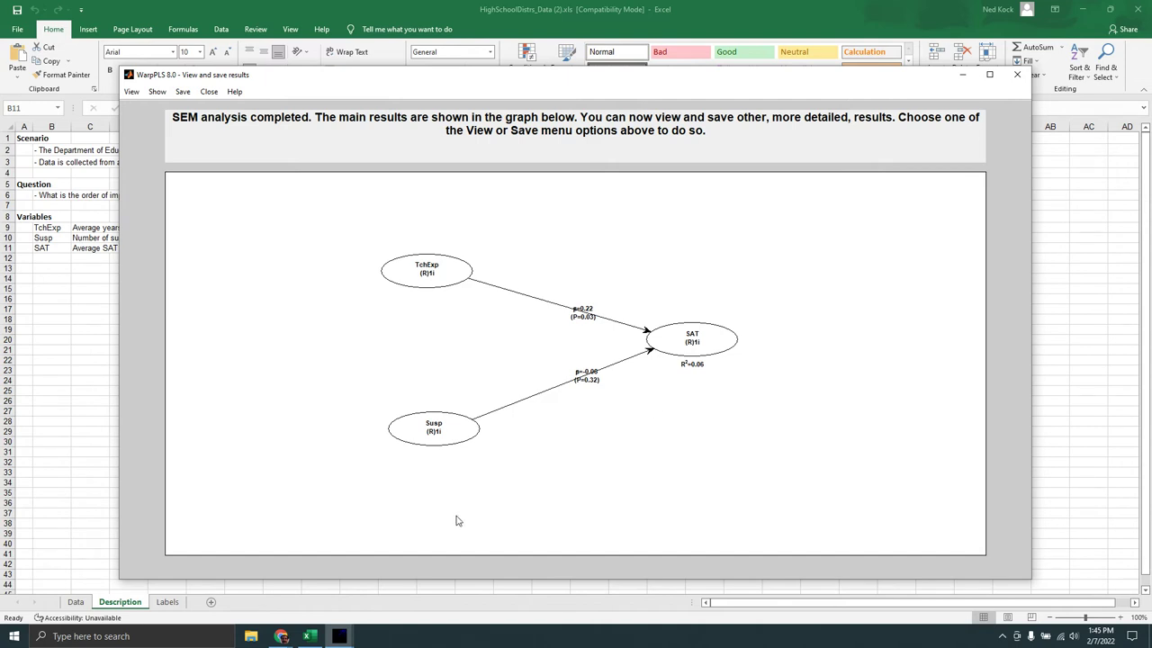
- Bring the WarpPLS main and results windows forward and plot the linear relationship between TchExp and SAT
click(339, 637)
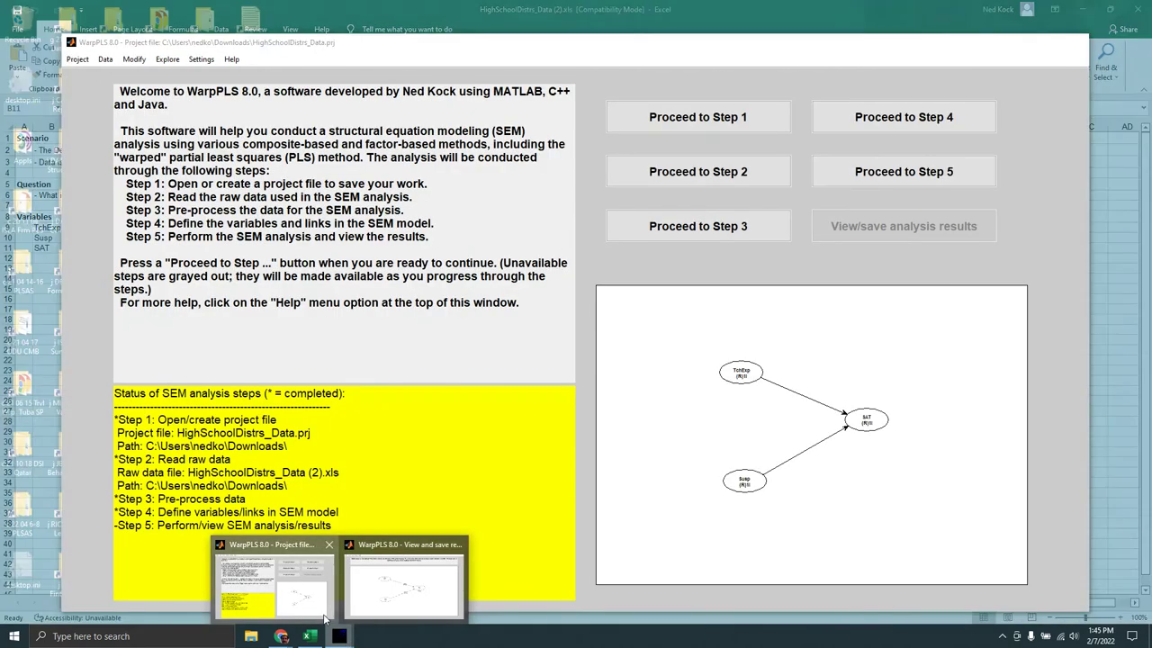
click(275, 585)
click(391, 612)
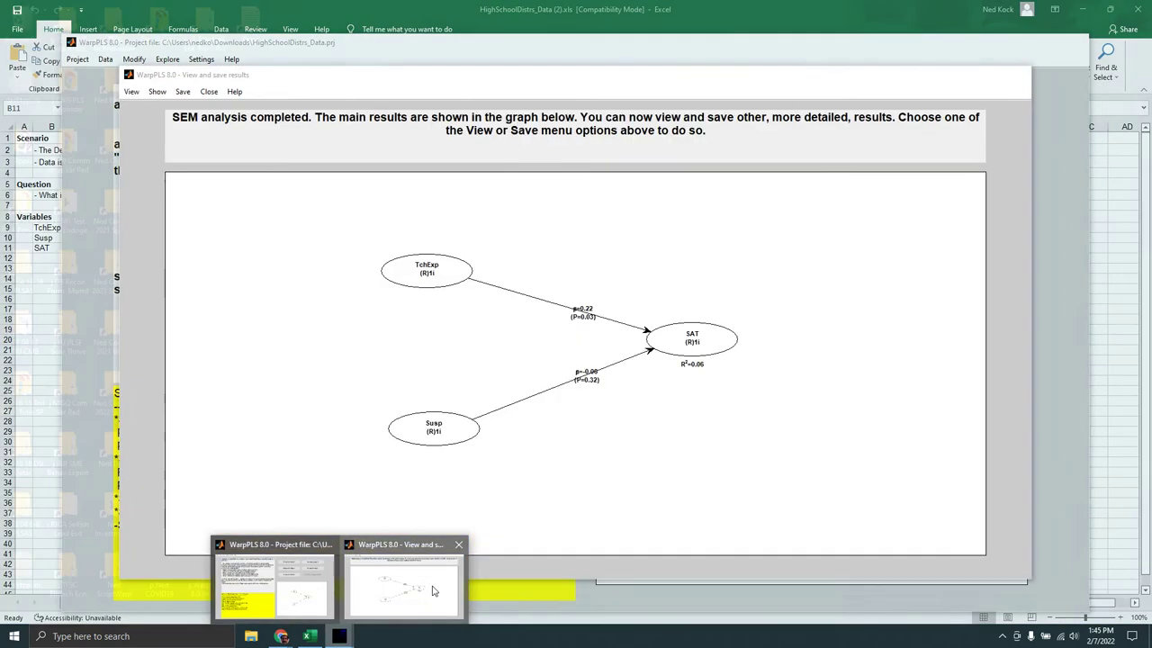
click(132, 94)
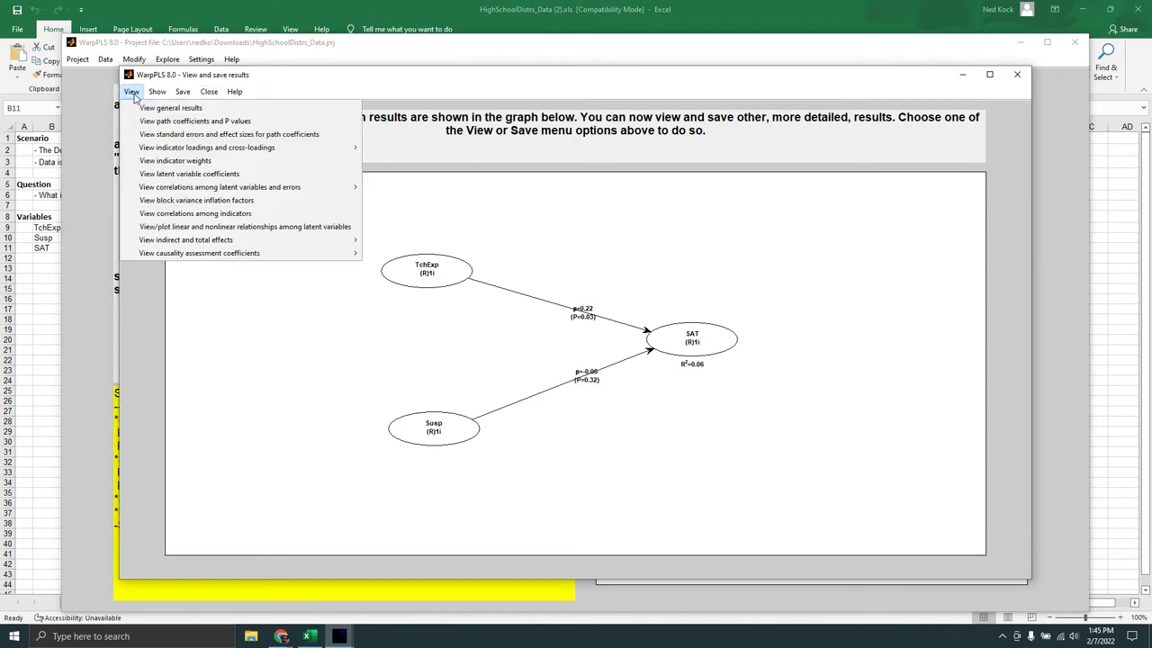
click(202, 228)
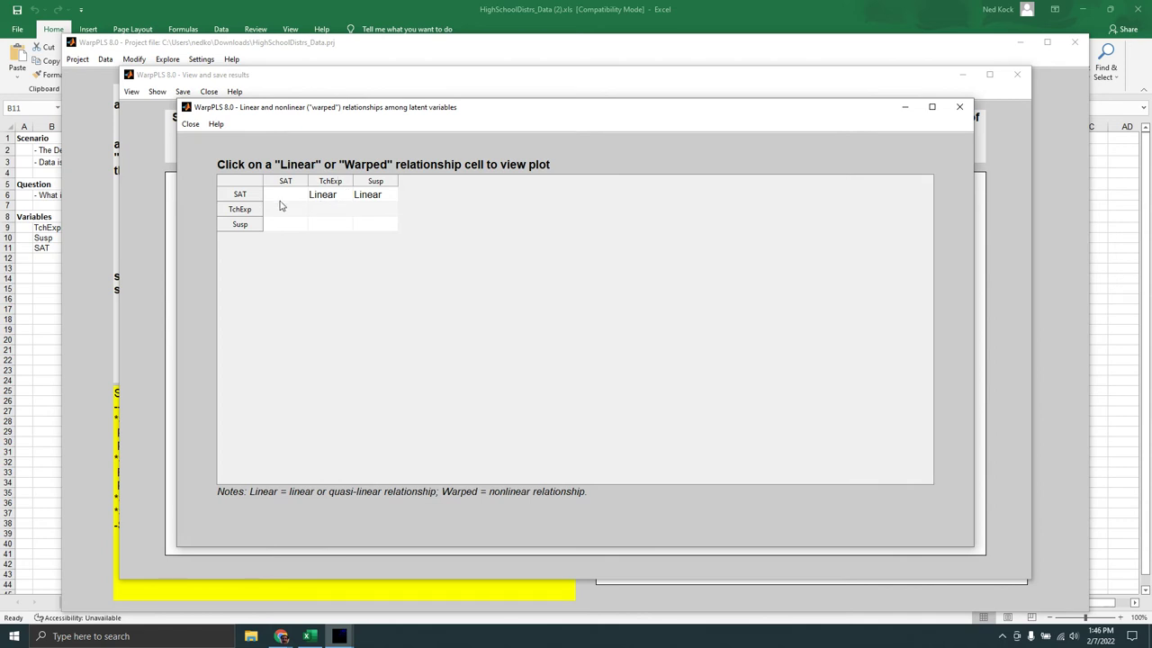
click(329, 194)
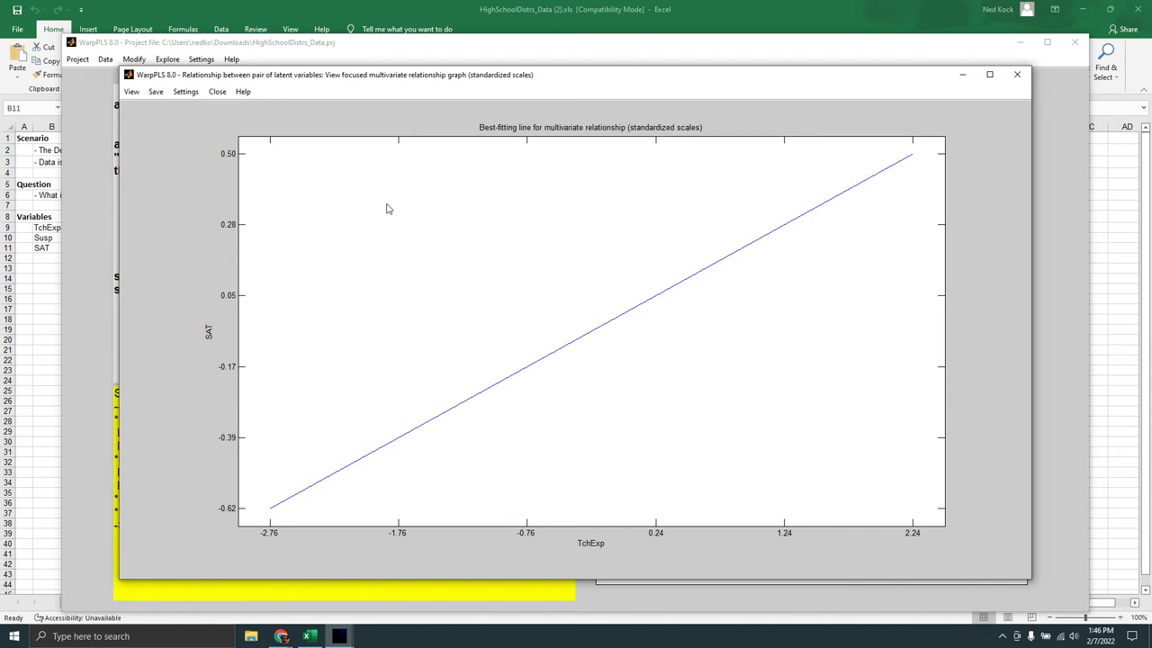
- View the TchExp–SAT focused multivariate relationship graph with segments (unstandardized scales), and close the graph and the relationships table
click(131, 92)
mouse_move(147, 109)
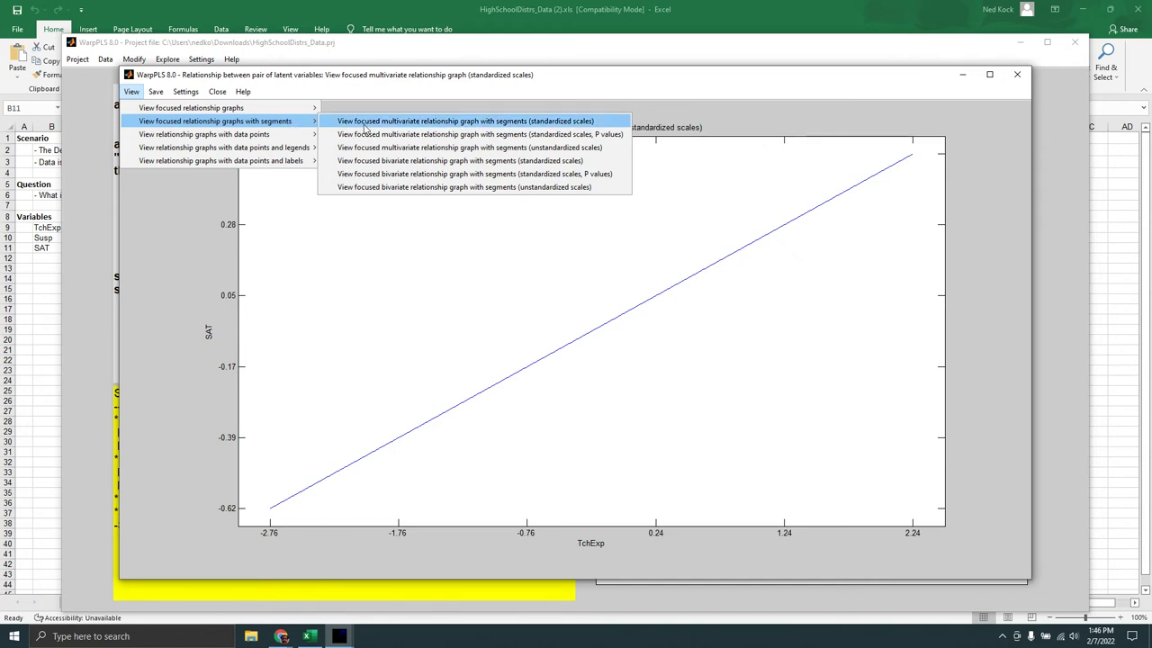
click(404, 151)
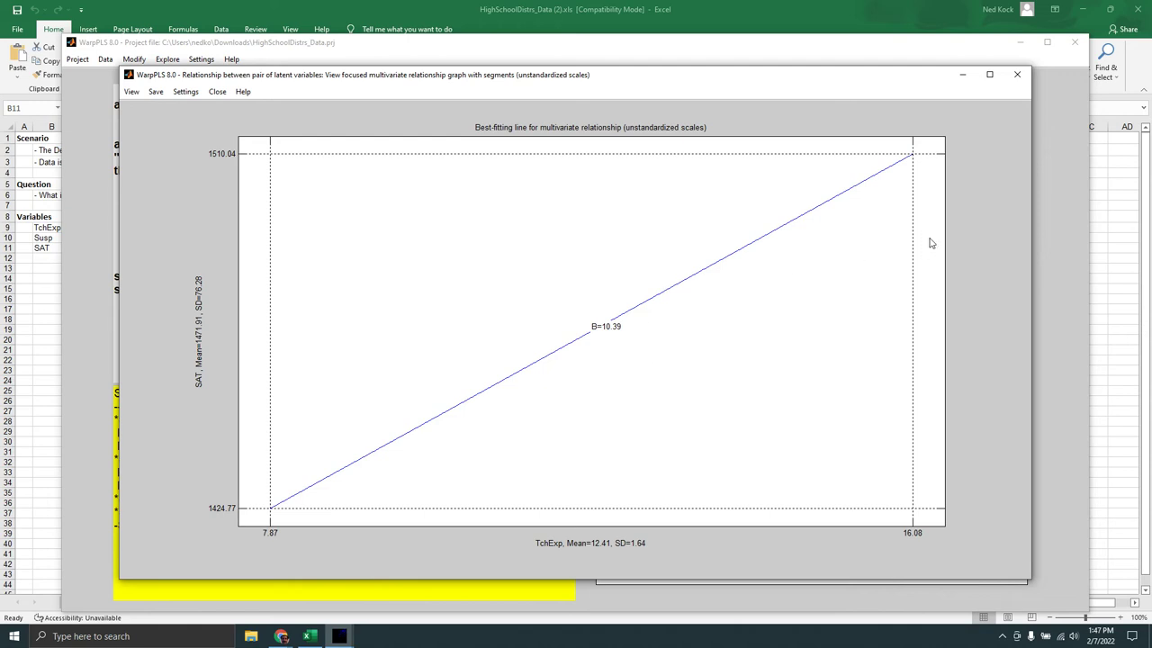
click(1016, 77)
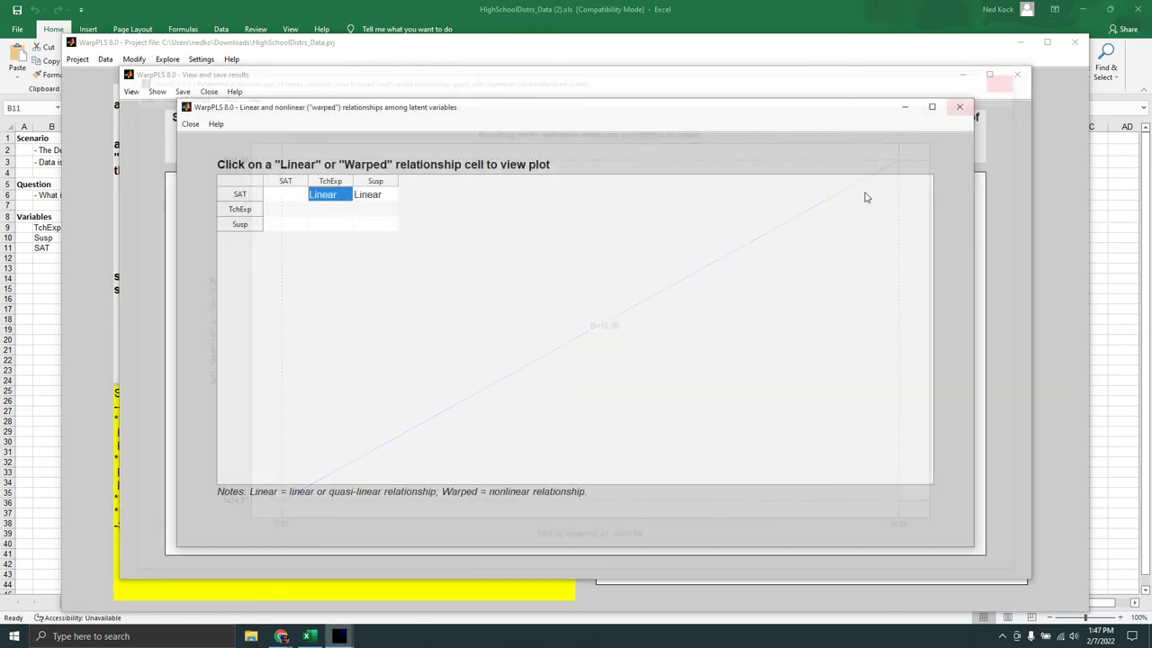
click(959, 108)
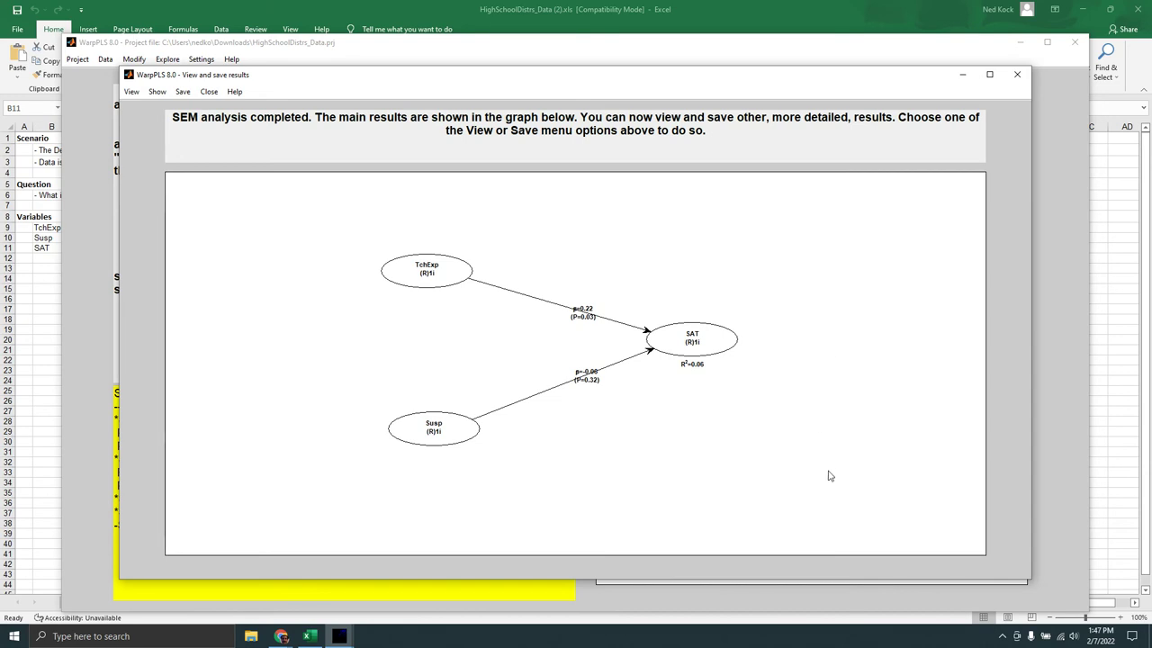
- Switch to Excel to review the Description sheet, return to the WarpPLS results graph to examine both predictors' paths, and close the results
click(399, 11)
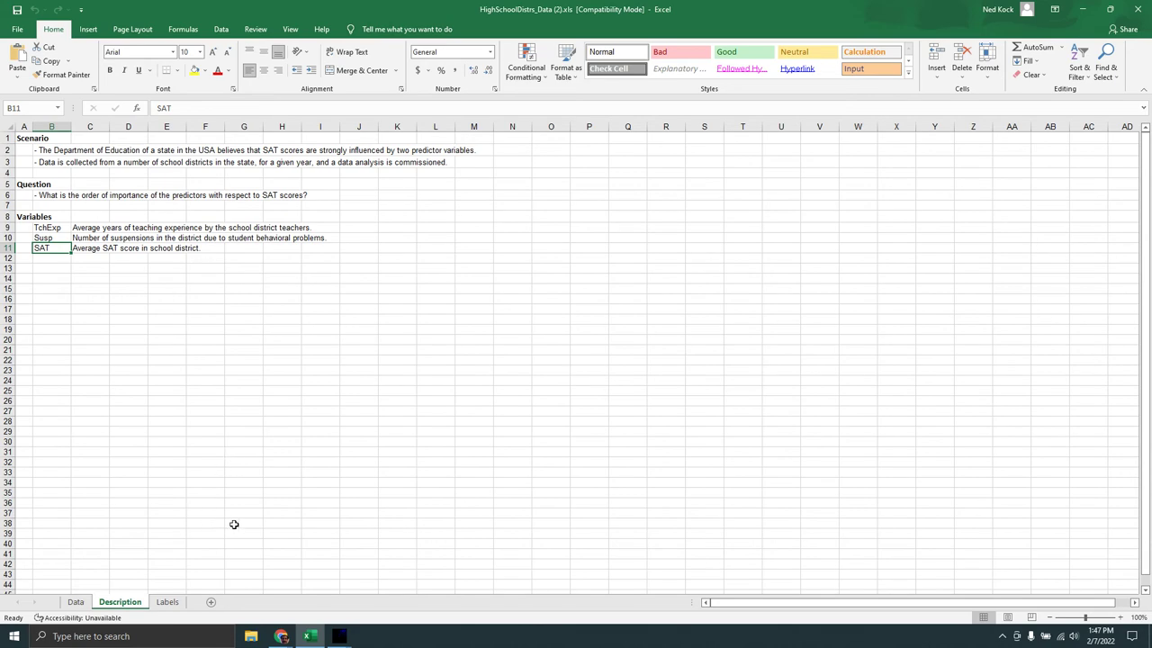
click(341, 636)
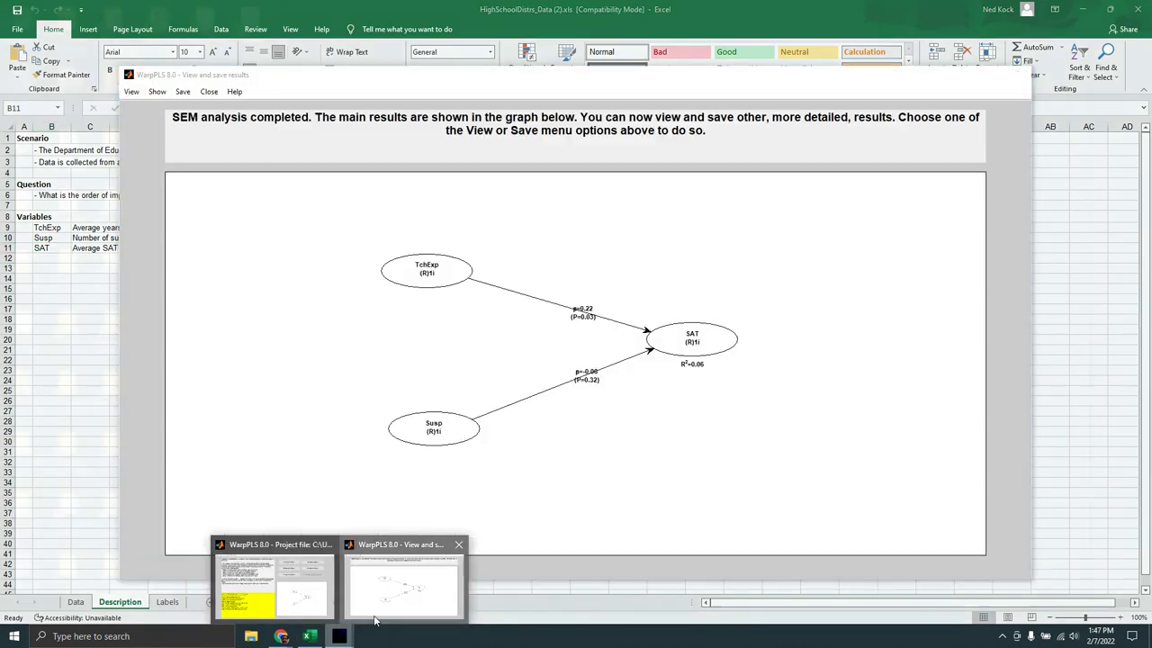
click(374, 619)
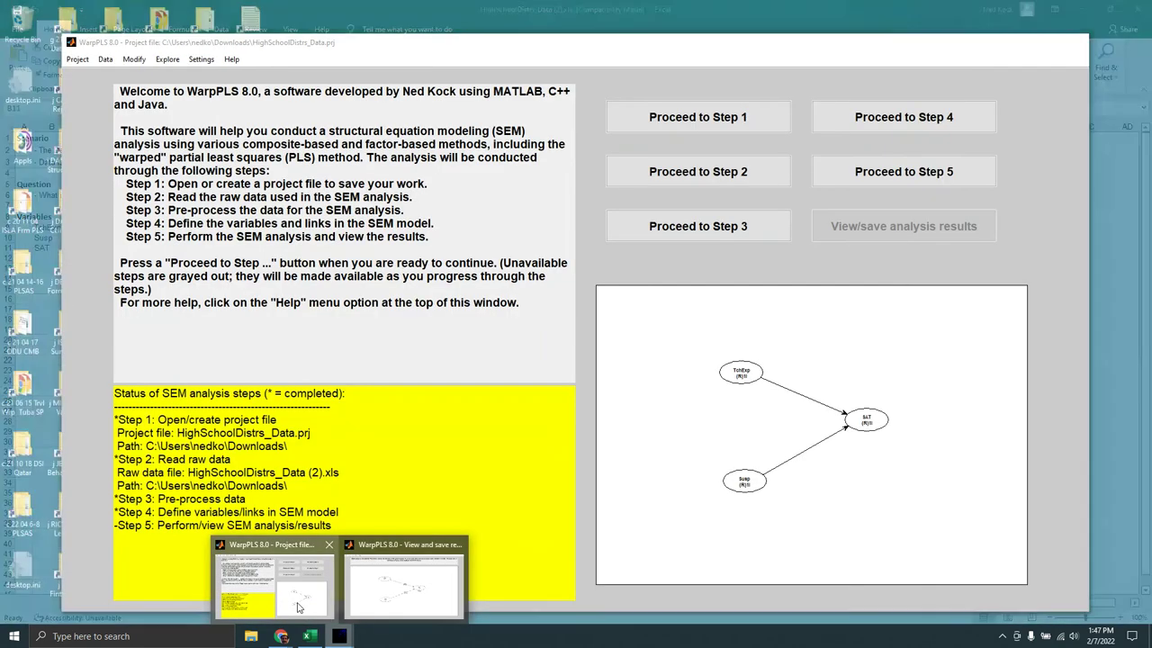
click(299, 608)
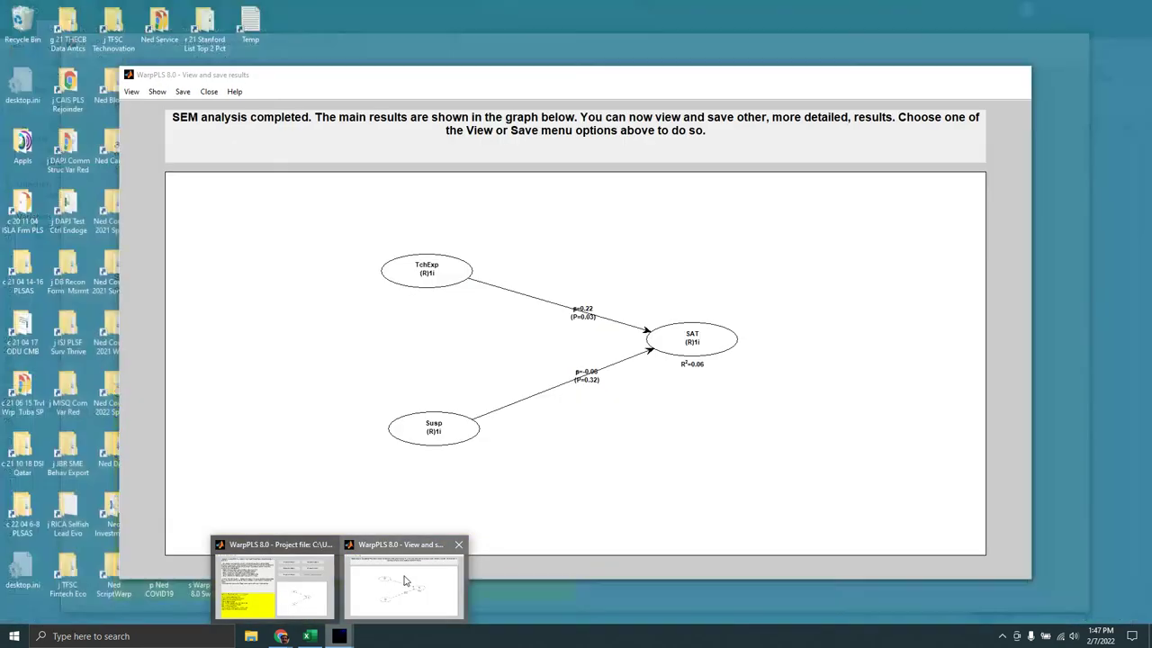
click(404, 580)
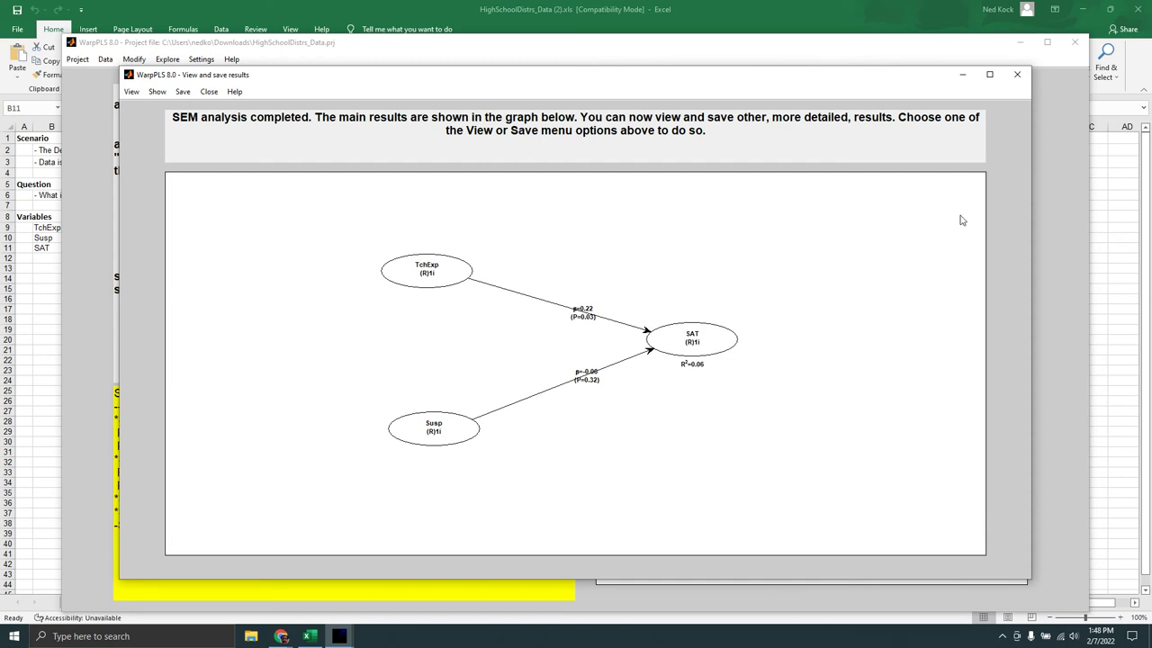
click(1018, 79)
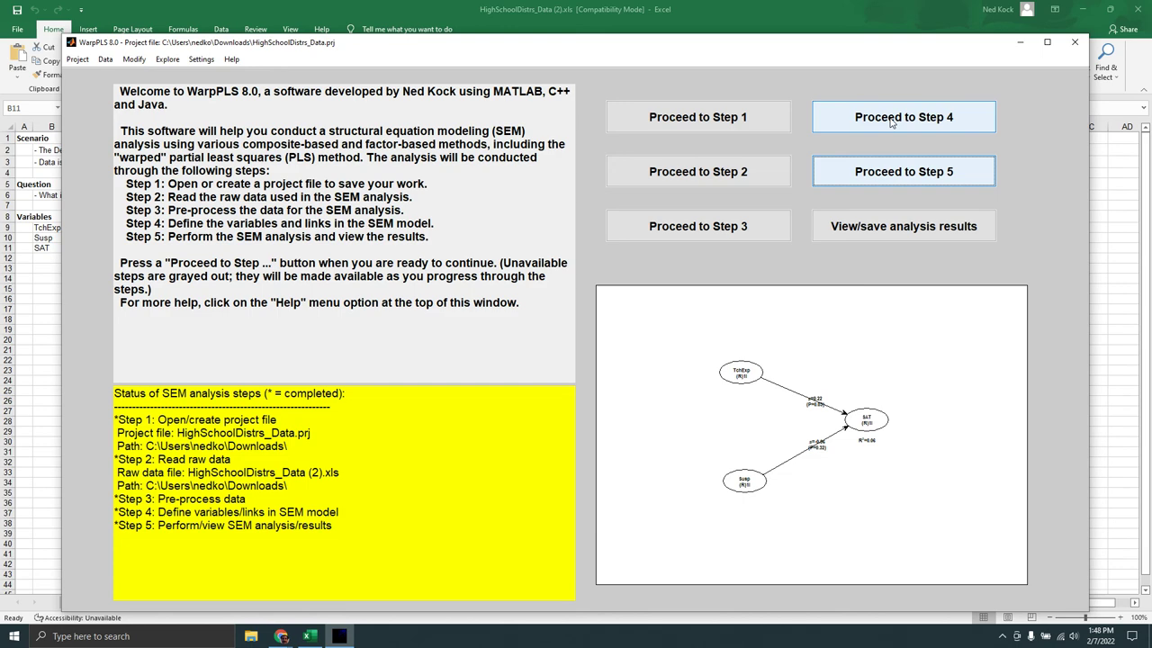
- Reopen the SEM model from Step 4, create a direct link from TchExp to Susp, and save and close the model
click(890, 119)
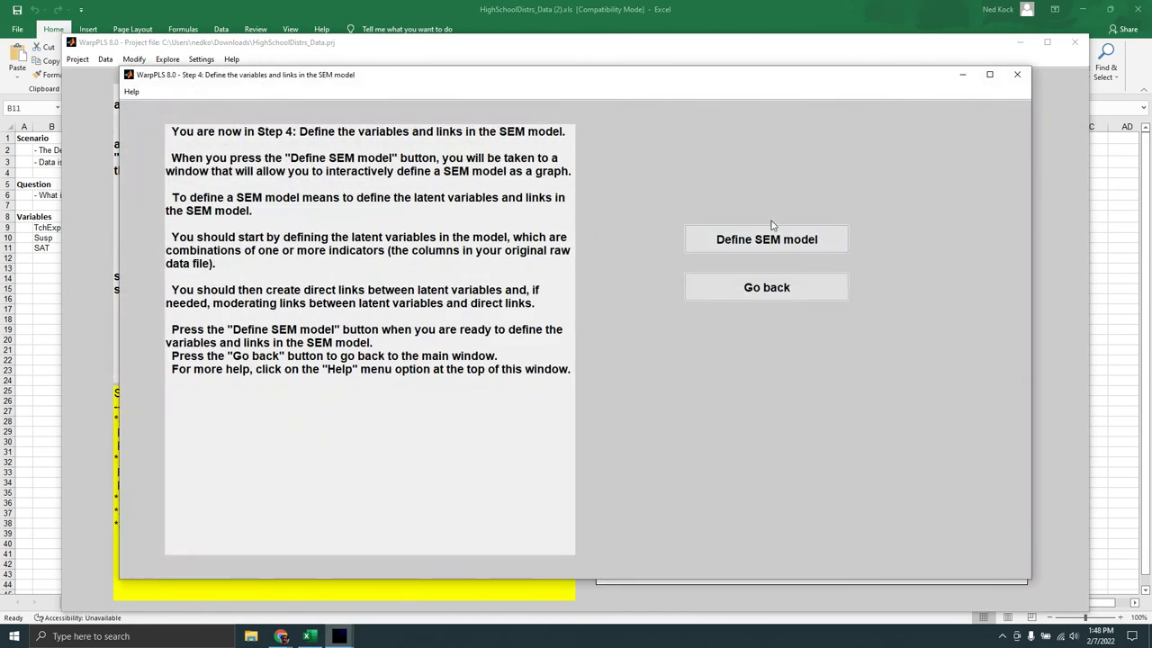
click(773, 232)
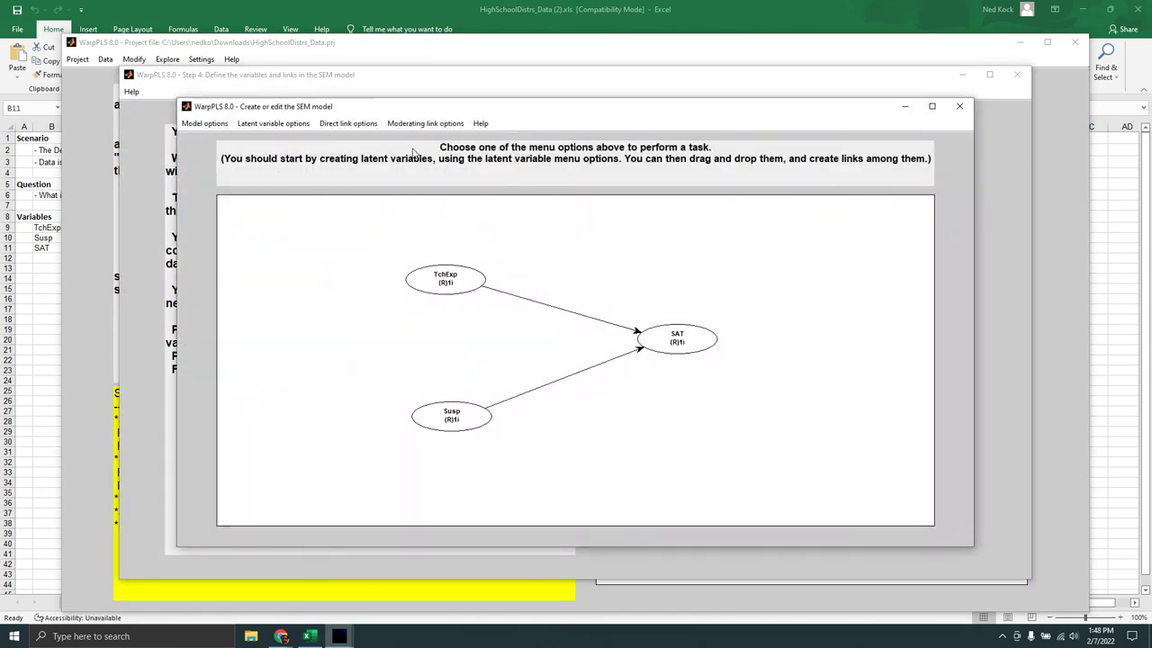
click(349, 125)
click(362, 142)
click(348, 123)
click(351, 138)
click(348, 123)
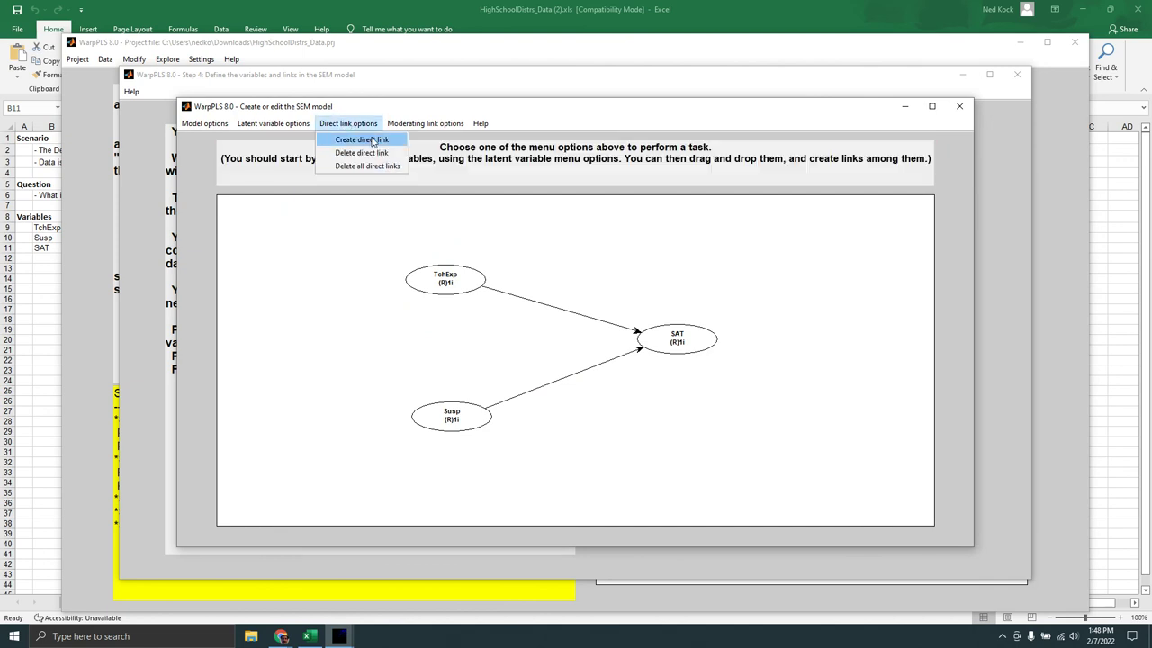
click(373, 141)
click(443, 284)
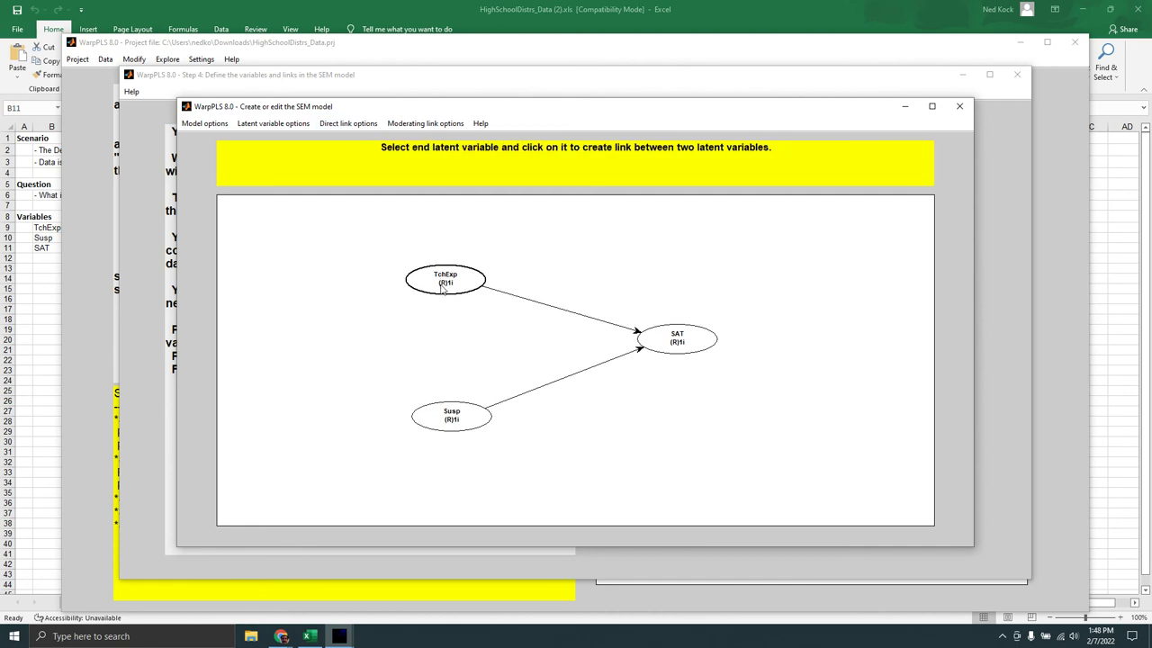
click(452, 427)
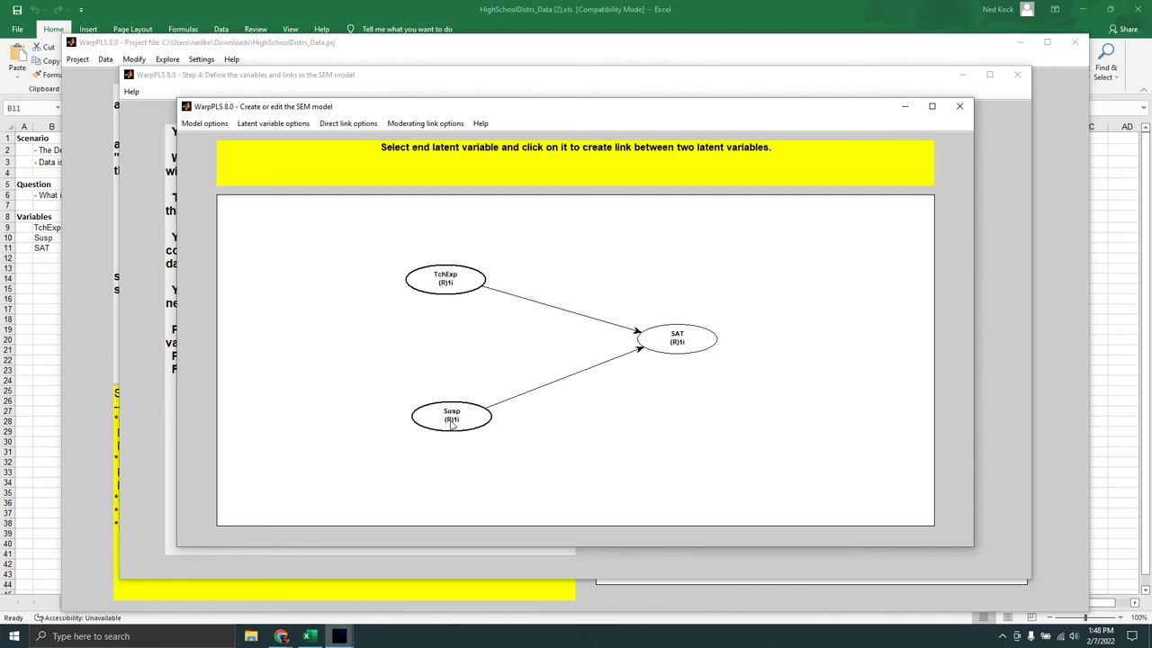
click(197, 126)
click(214, 142)
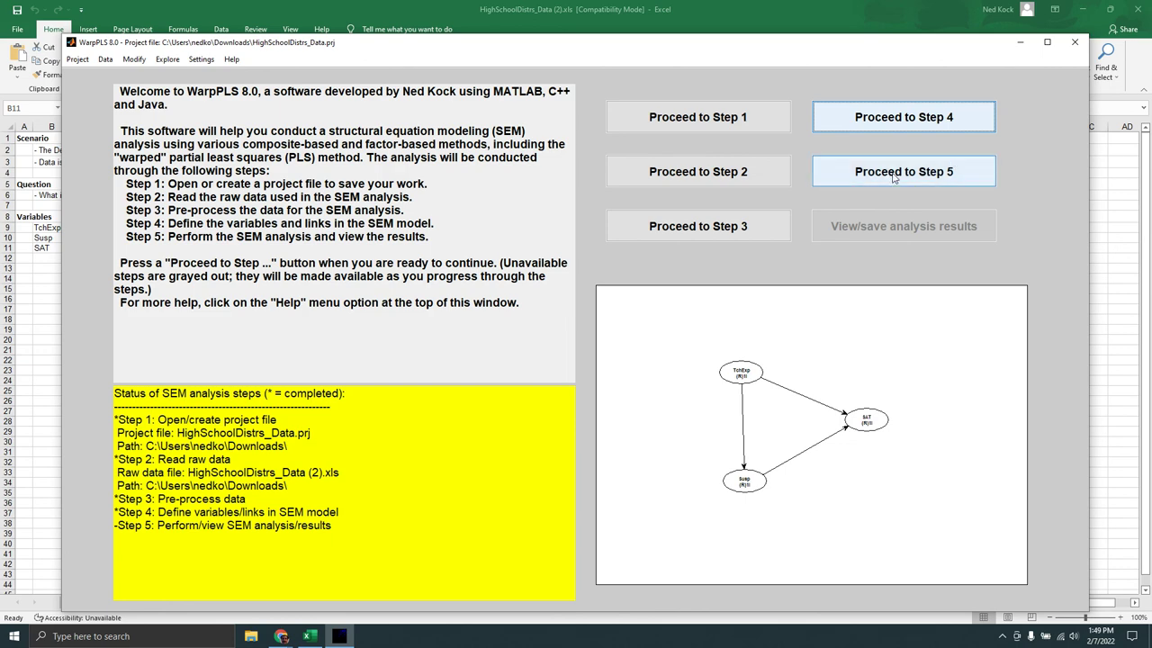
- Run the Step 5 SEM analysis on the model with the TchExp–Susp link, examine the path coefficients, and close the results
click(894, 177)
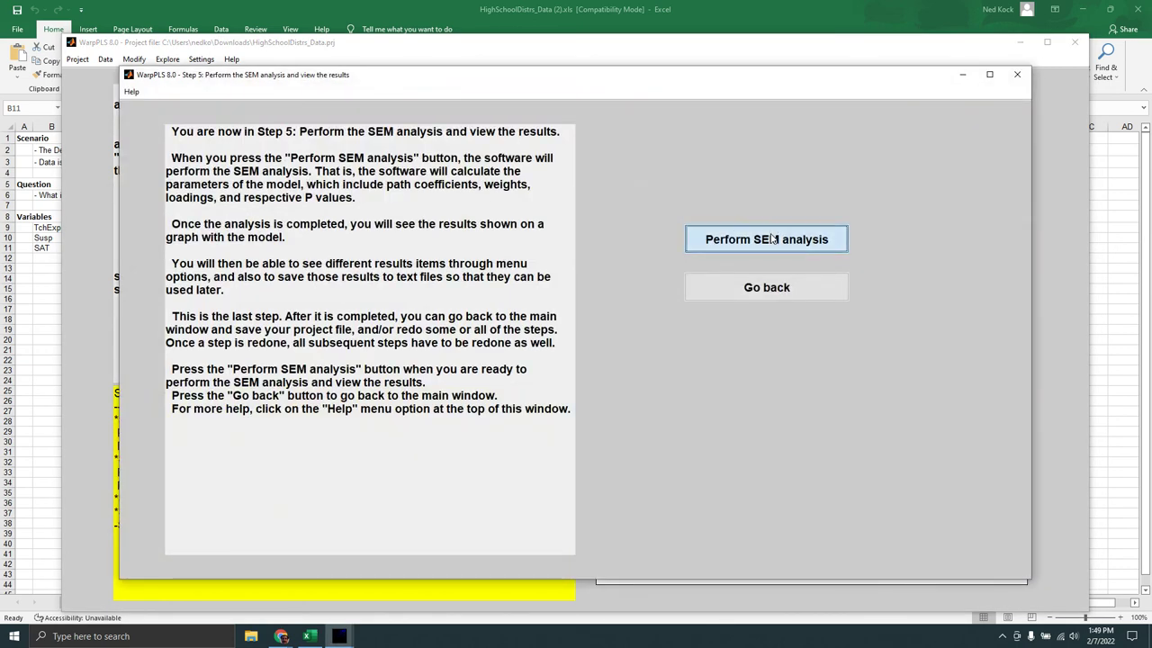
click(771, 239)
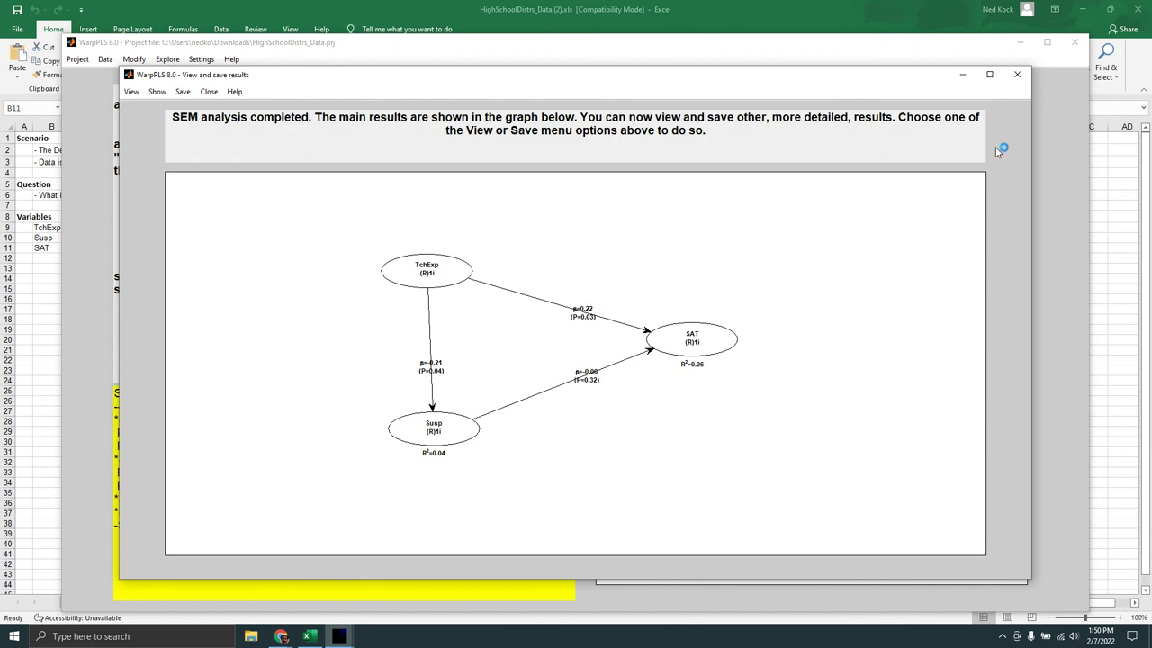
click(1018, 76)
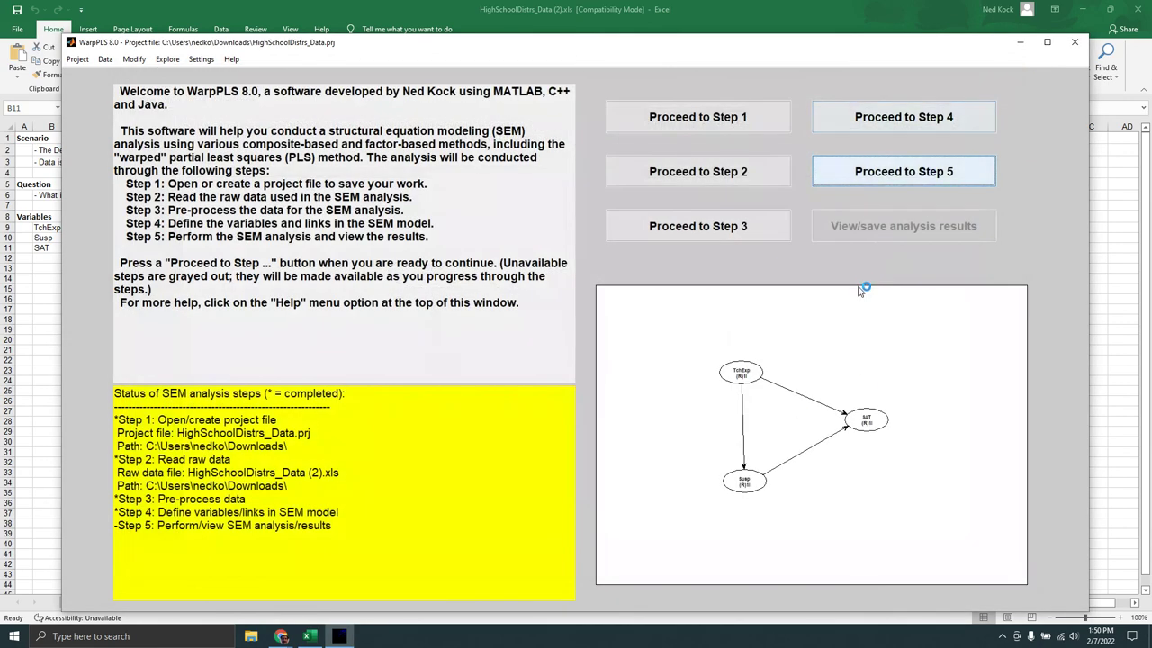